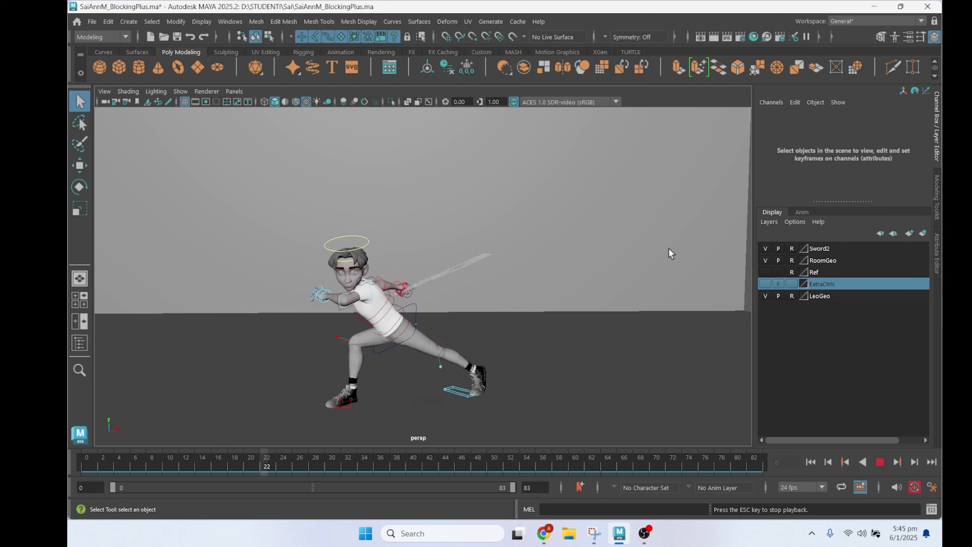
# Step: Stop the sword-fight playback at frame 64 with the character in a low crouch
pyautogui.press('Escape')
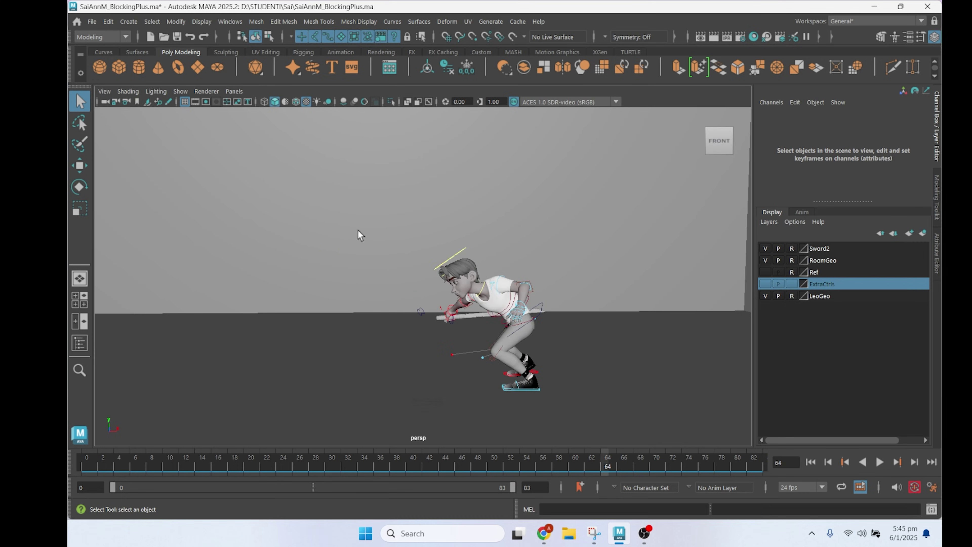
# Step: Box-select every rig control around the character in the perspective view, scrubbing through the lunge
pyautogui.moveTo(301, 166); pyautogui.dragTo(636, 414)
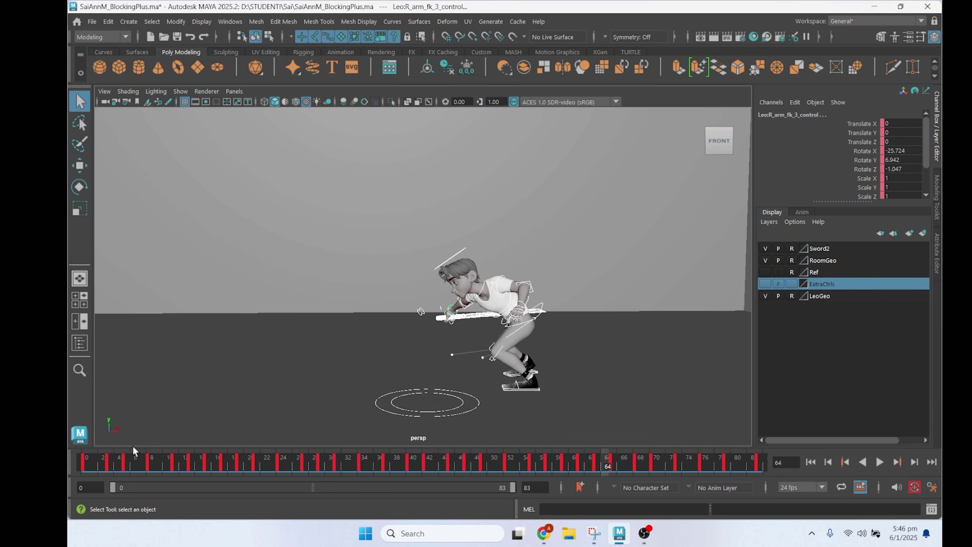
pyautogui.moveTo(106, 456); pyautogui.dragTo(96, 452)
pyautogui.moveTo(273, 161); pyautogui.dragTo(613, 427)
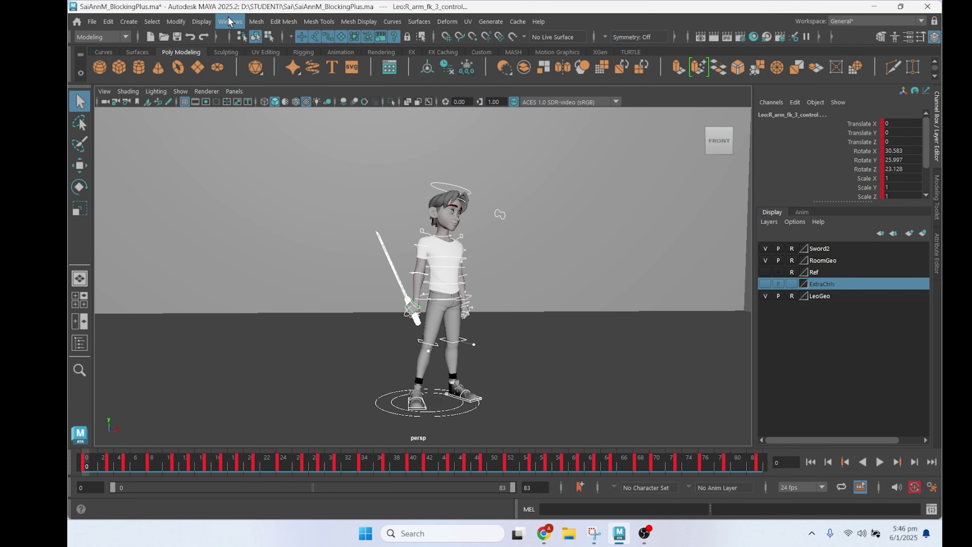
pyautogui.moveTo(115, 461); pyautogui.dragTo(492, 406)
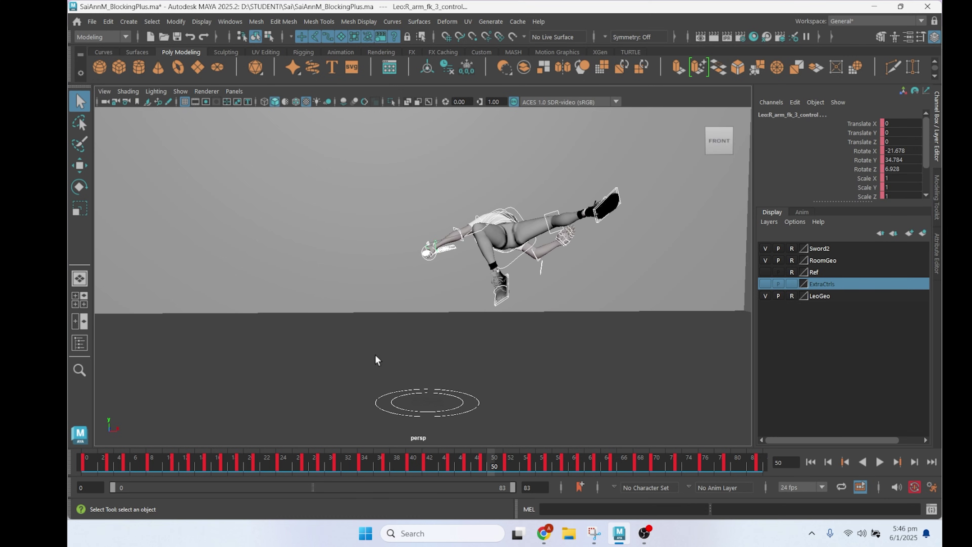
pyautogui.moveTo(226, 423); pyautogui.dragTo(691, 150)
# Step: Set every key on the character's curves to Auto tangents in the Graph Editor, then close it
pyautogui.click(230, 21)
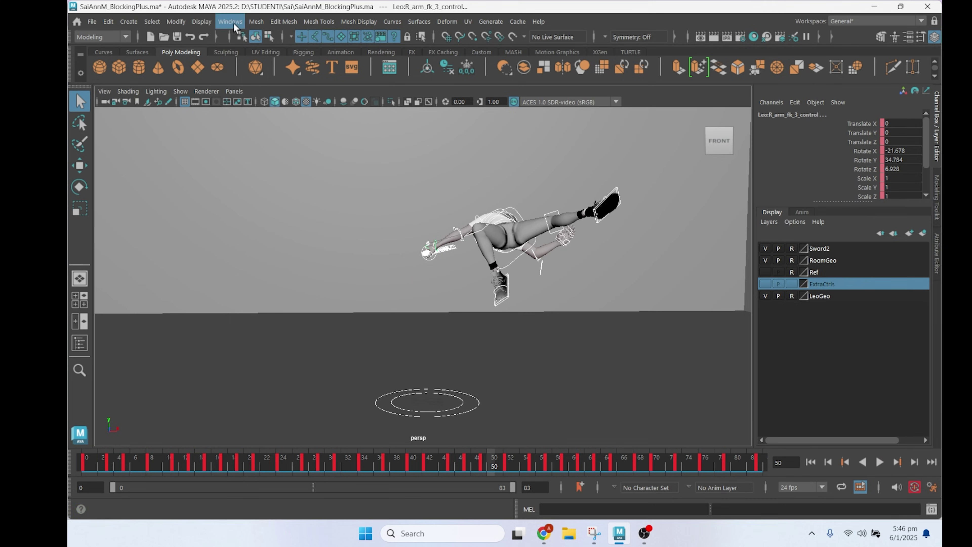
pyautogui.moveTo(260, 104)
pyautogui.click(382, 103)
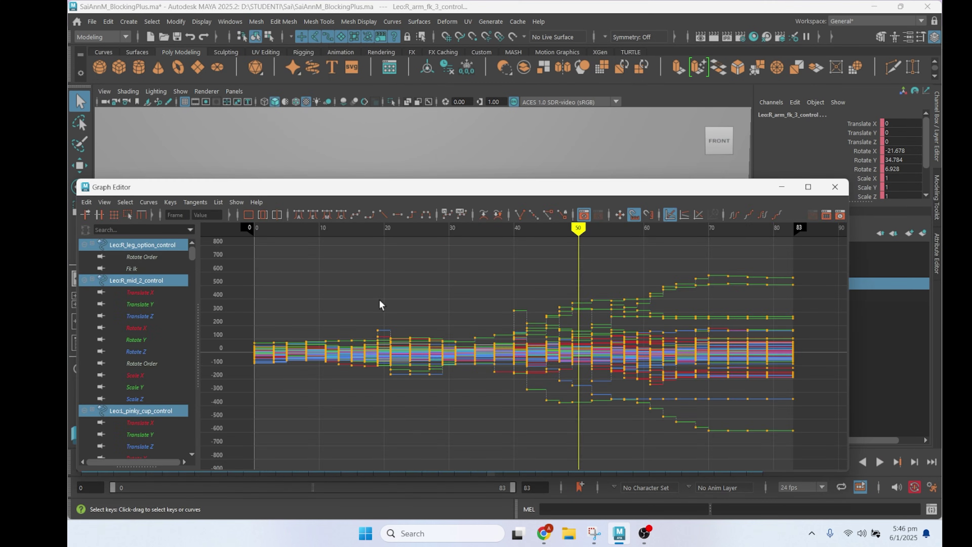
pyautogui.moveTo(248, 249); pyautogui.dragTo(823, 453)
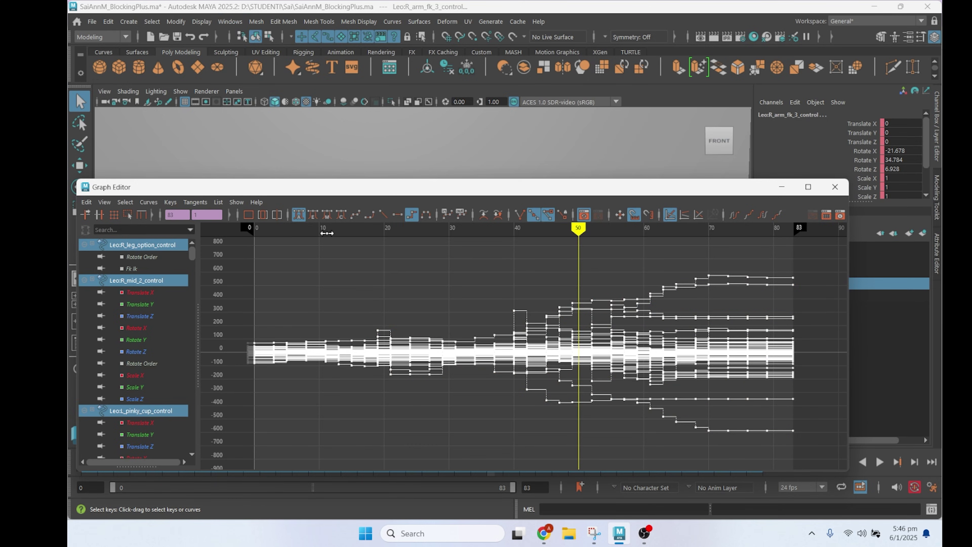
pyautogui.click(300, 216)
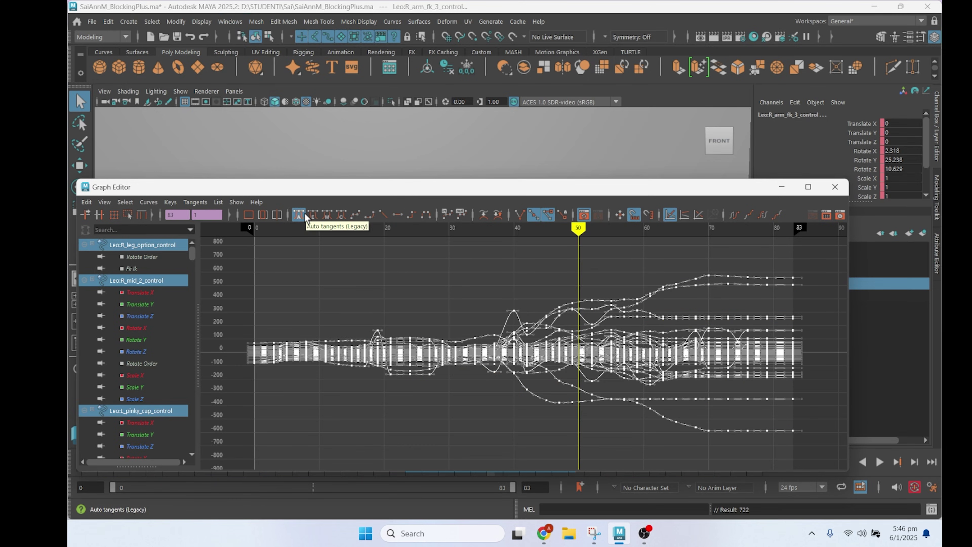
pyautogui.click(834, 191)
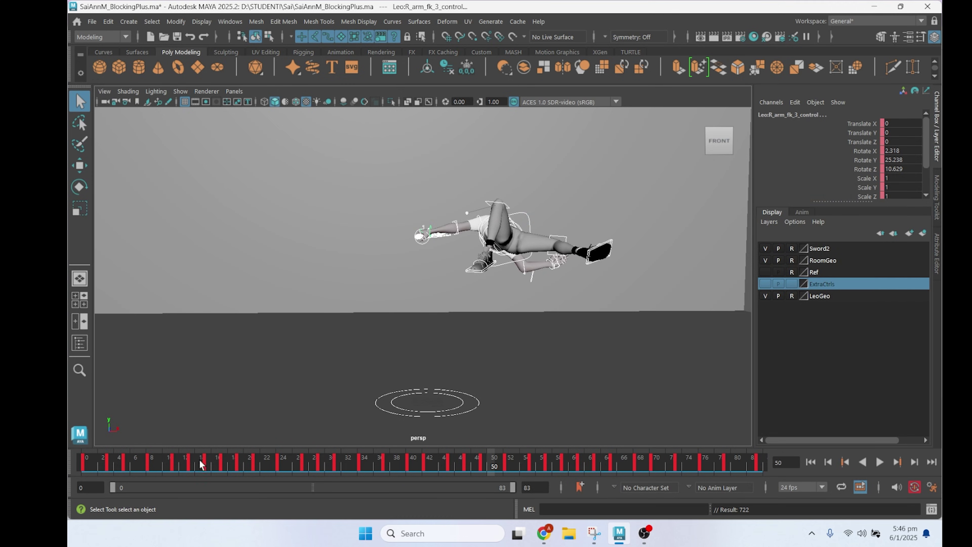
# Step: Play the animation from frame 0 and scrub around frame 24
pyautogui.moveTo(203, 467); pyautogui.dragTo(68, 462)
pyautogui.hotkey('alt', 'v')
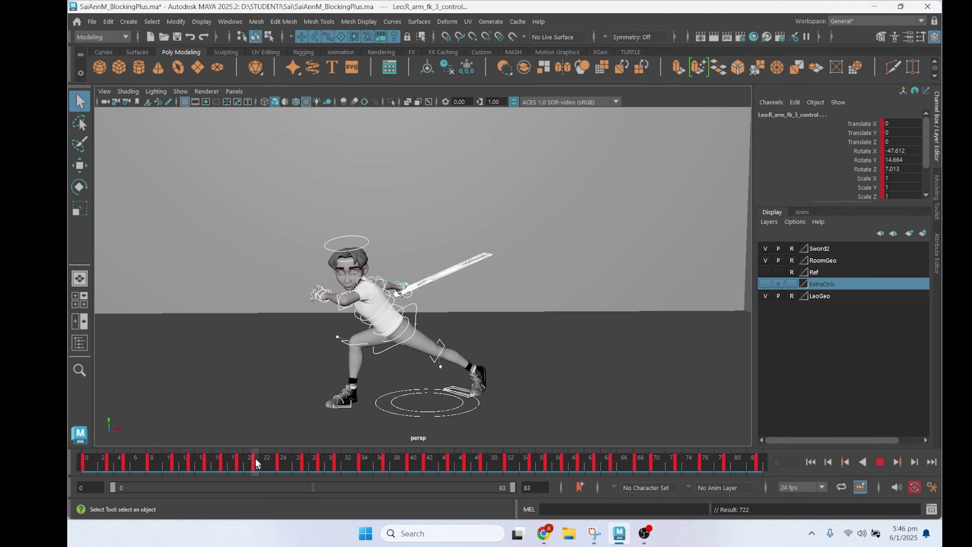
pyautogui.moveTo(297, 458)
pyautogui.mouseDown()
pyautogui.moveTo(283, 456)
pyautogui.moveTo(306, 455)
pyautogui.mouseUp()
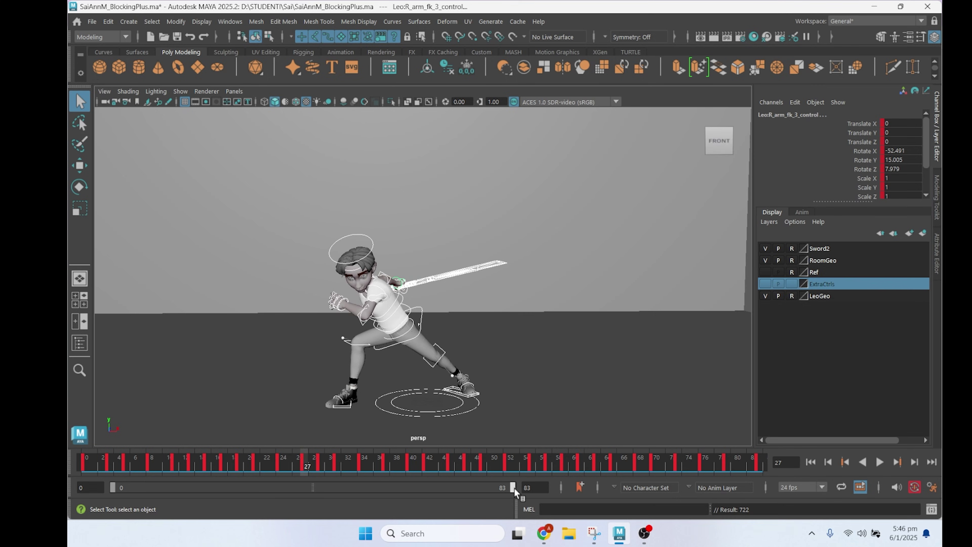
# Step: End the playback range at frame 27, play the loop, and mark keys from frame 3 to 15
pyautogui.moveTo(514, 492); pyautogui.dragTo(251, 485)
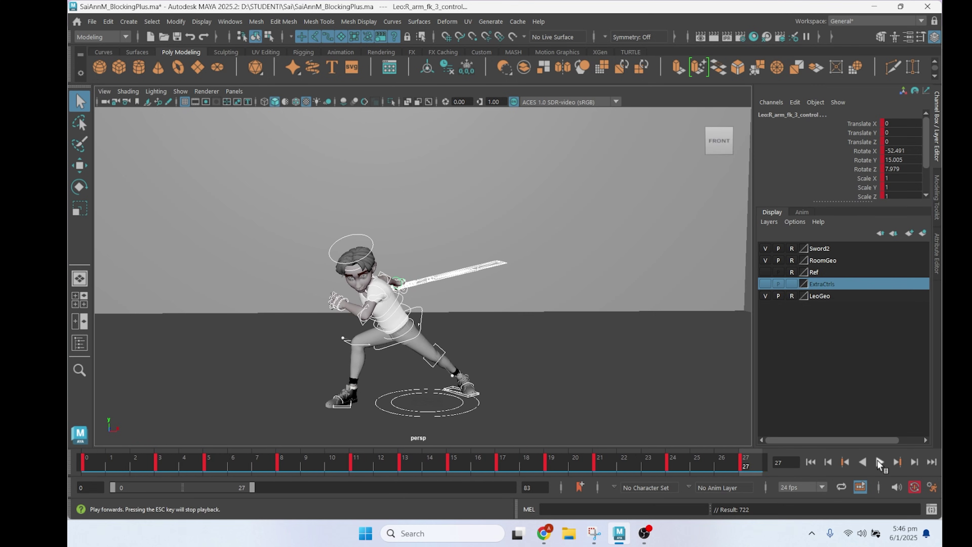
pyautogui.click(879, 462)
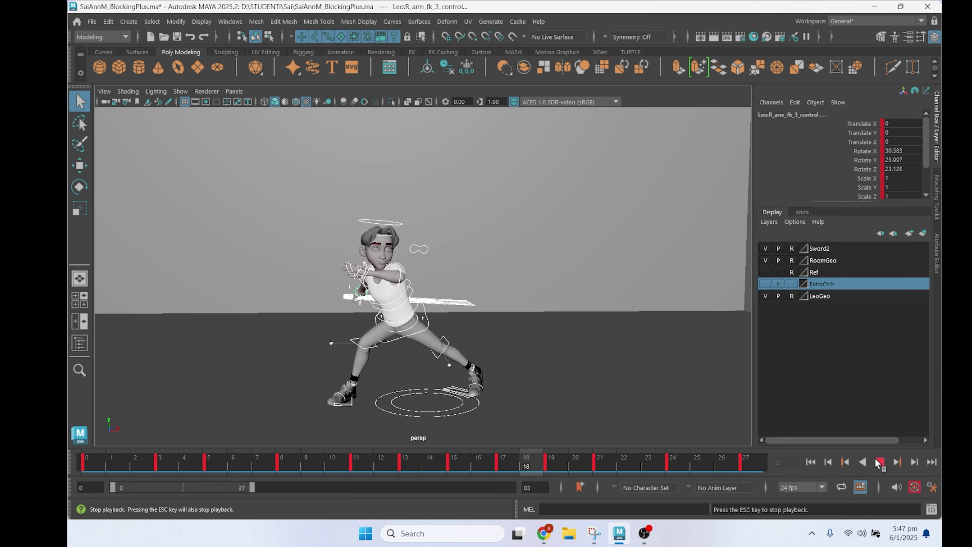
pyautogui.click(349, 470)
pyautogui.moveTo(349, 470); pyautogui.dragTo(164, 480)
# Step: Retime the keys between frames 19 and 21 and play the lunge back from frame 0
pyautogui.click(313, 463)
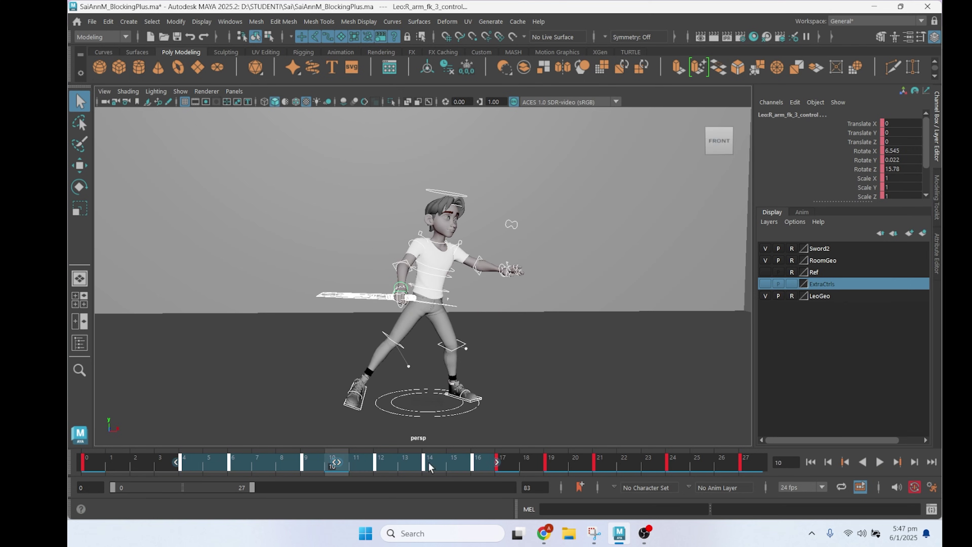
pyautogui.hotkey('alt', 'v')
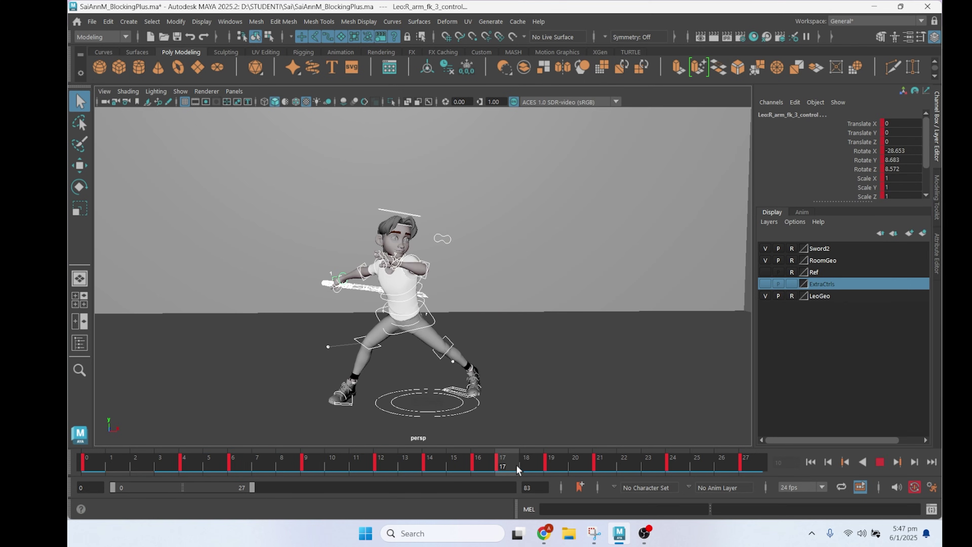
pyautogui.moveTo(543, 468); pyautogui.dragTo(182, 472)
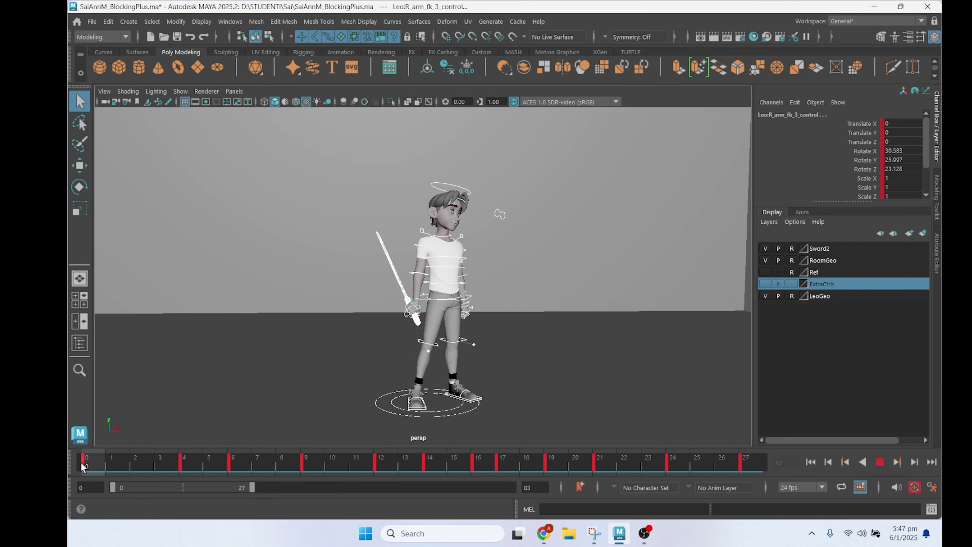
pyautogui.moveTo(83, 467); pyautogui.dragTo(593, 470)
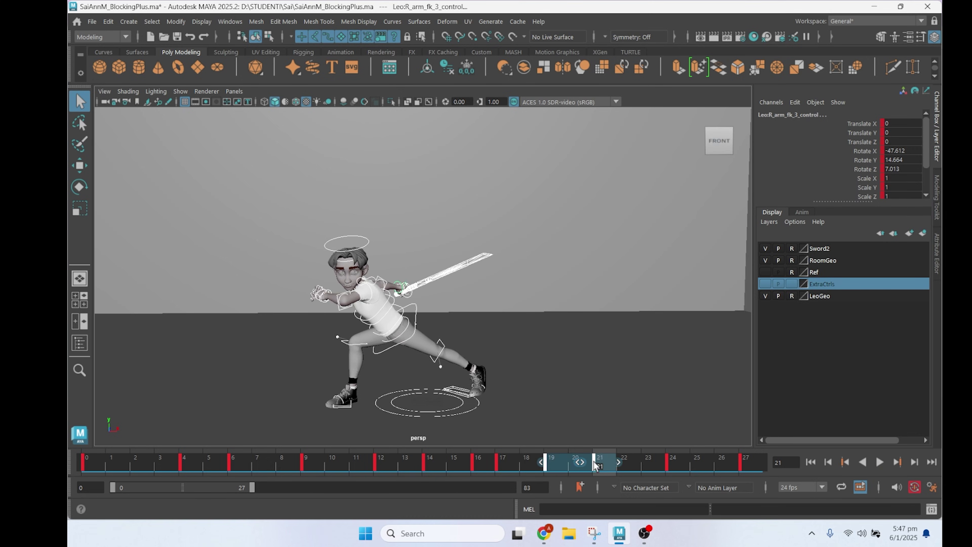
pyautogui.click(87, 463)
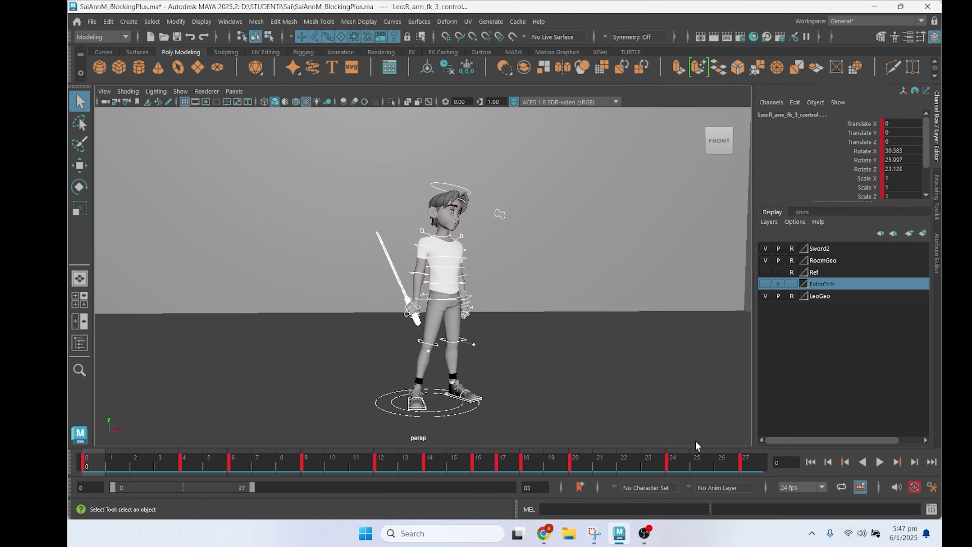
pyautogui.click(881, 462)
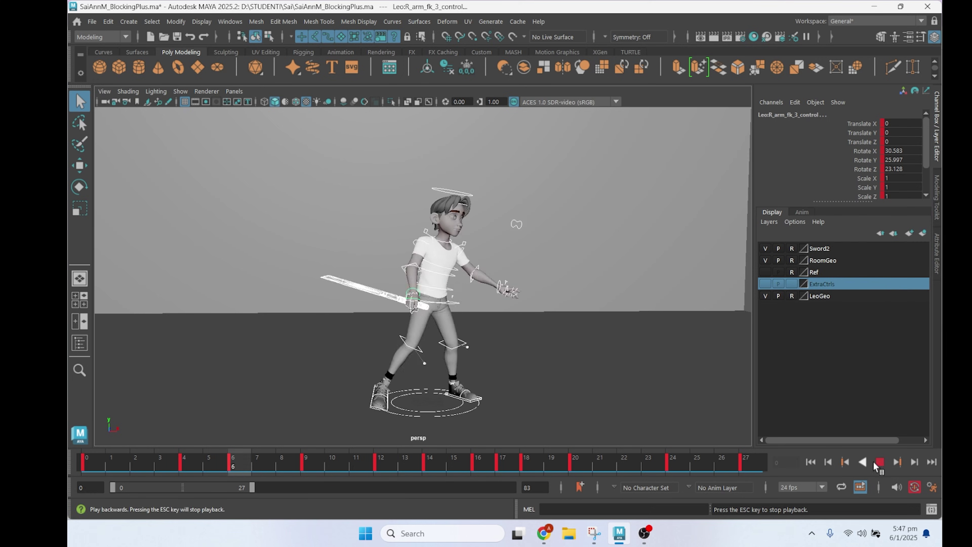
pyautogui.click(879, 462)
# Step: Shift the keys on frames 4–9 one frame later and review the timing around frame 17
pyautogui.hotkey('alt', 'v')
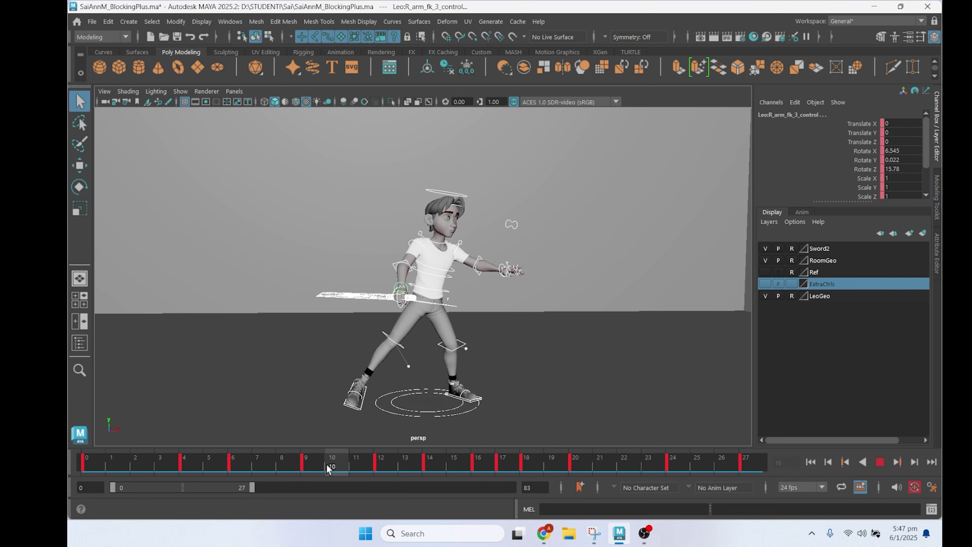
pyautogui.moveTo(332, 466)
pyautogui.mouseDown()
pyautogui.moveTo(308, 466)
pyautogui.moveTo(491, 466)
pyautogui.moveTo(202, 466)
pyautogui.moveTo(304, 466)
pyautogui.moveTo(264, 468)
pyautogui.moveTo(281, 468)
pyautogui.mouseUp()
pyautogui.click(811, 461)
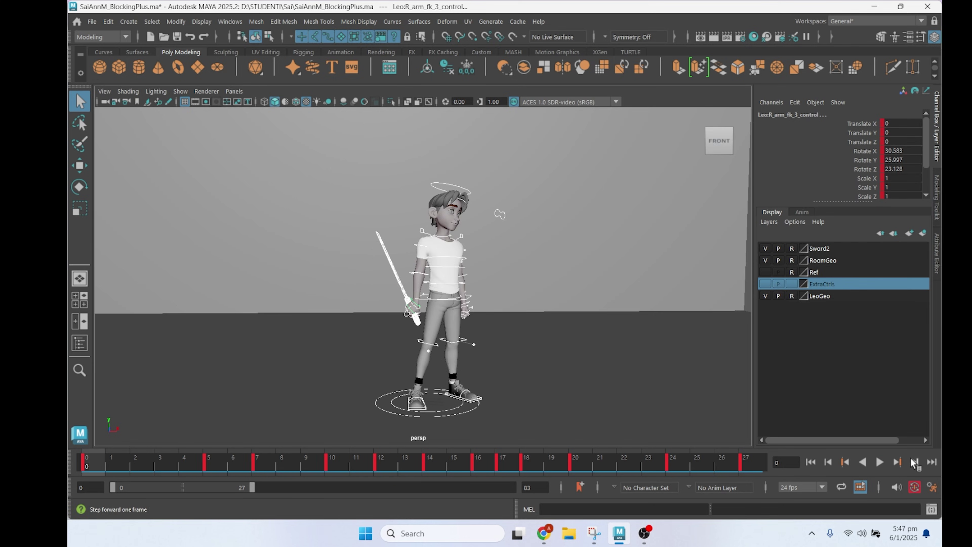
pyautogui.click(879, 462)
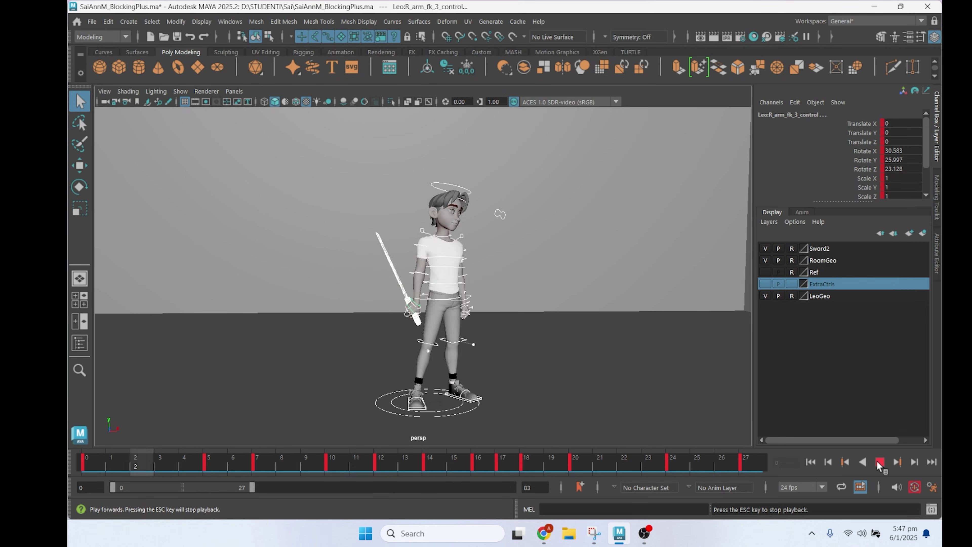
pyautogui.click(880, 462)
pyautogui.moveTo(455, 463); pyautogui.dragTo(84, 464)
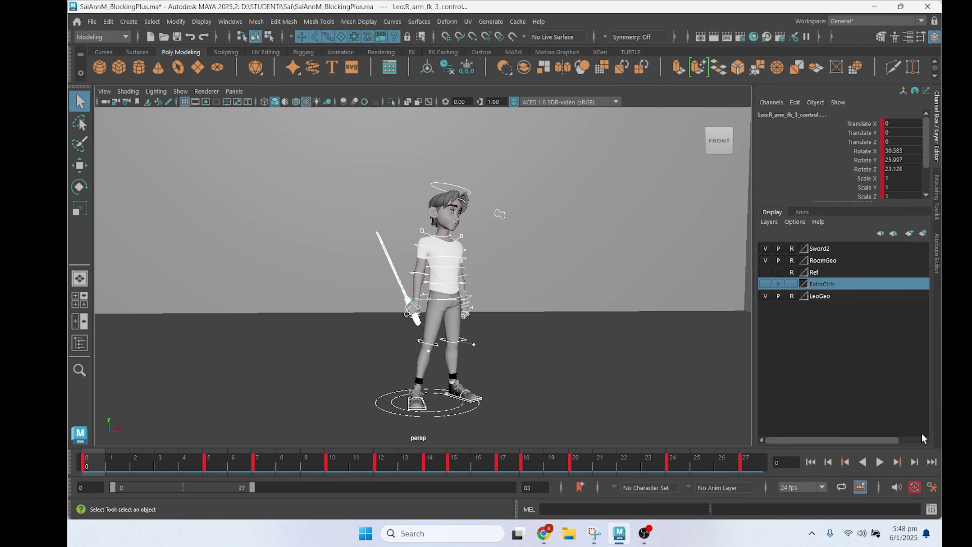
pyautogui.click(880, 462)
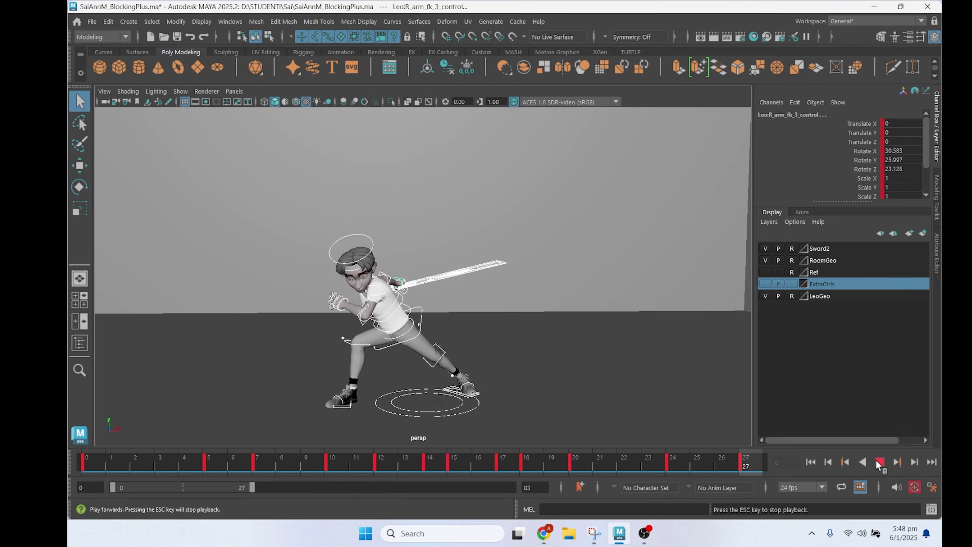
# Step: Replay and scrub the lunge, checking poses at frames 5, 17 and 10–14
pyautogui.click(880, 462)
pyautogui.moveTo(451, 463); pyautogui.dragTo(85, 465)
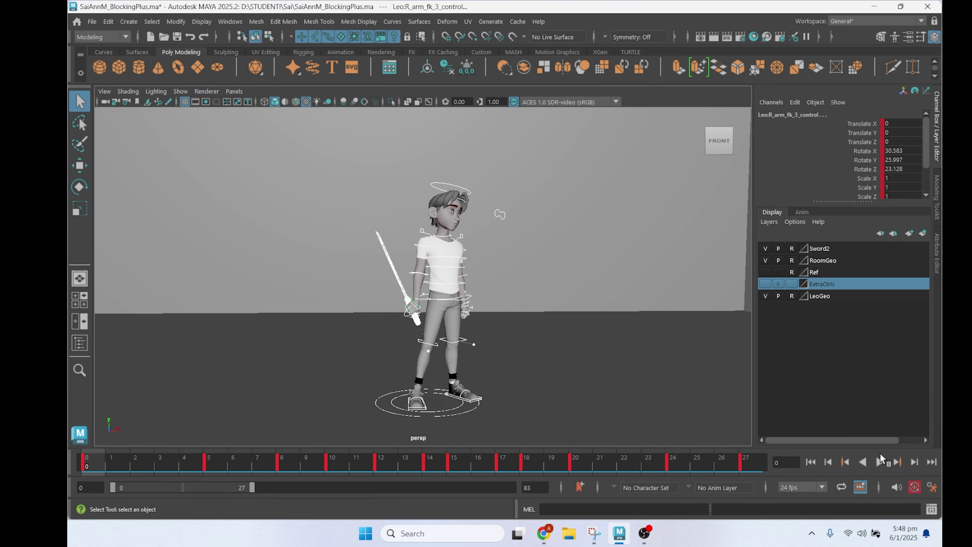
pyautogui.click(881, 461)
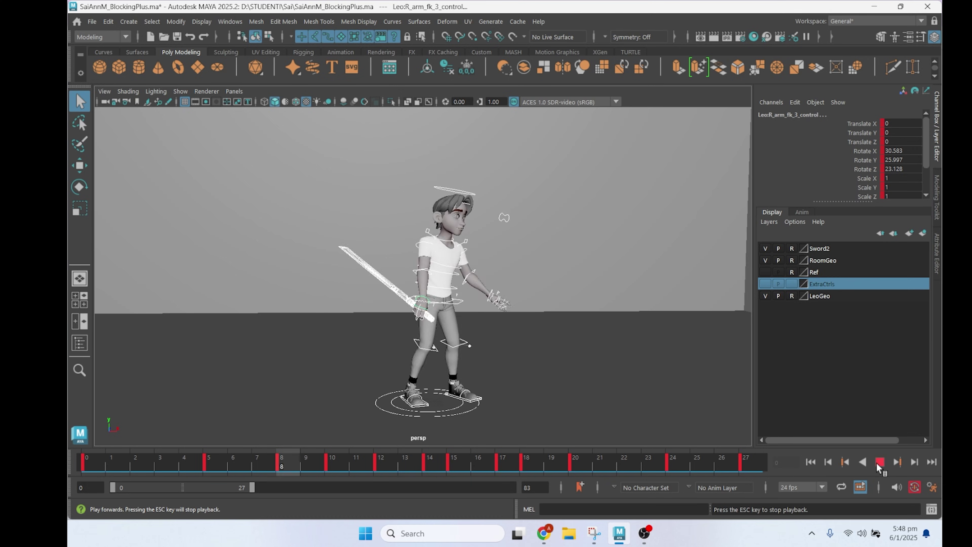
pyautogui.click(880, 463)
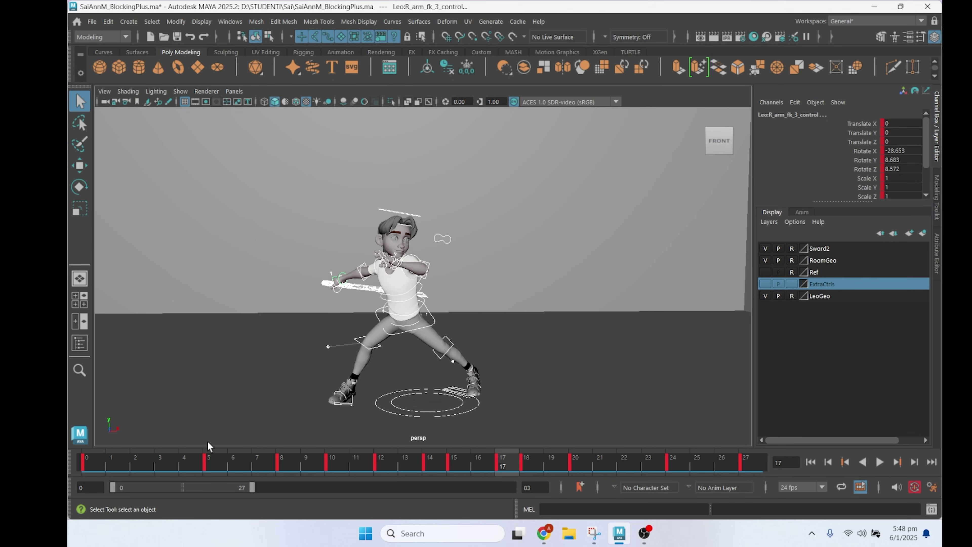
pyautogui.click(213, 463)
pyautogui.hotkey('alt', 'shift', 'v')
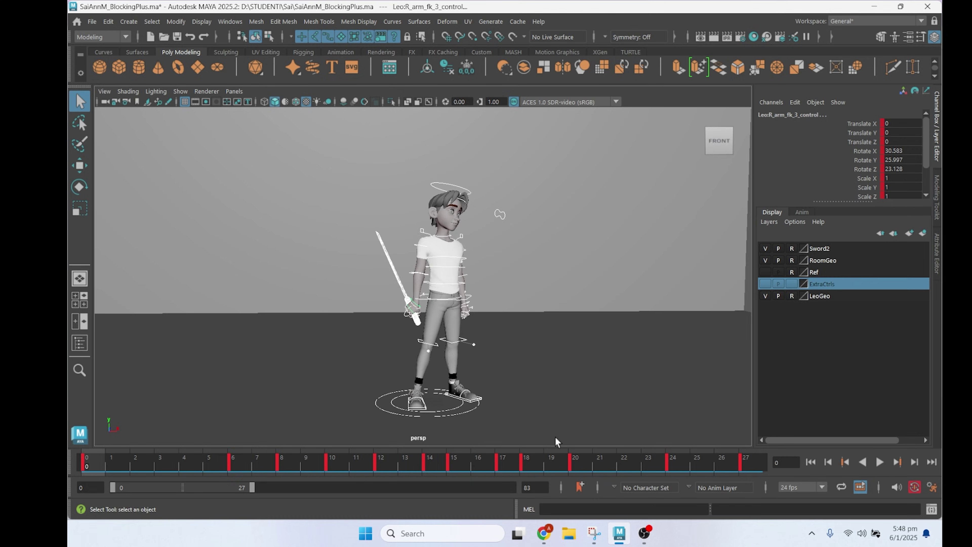
pyautogui.click(879, 462)
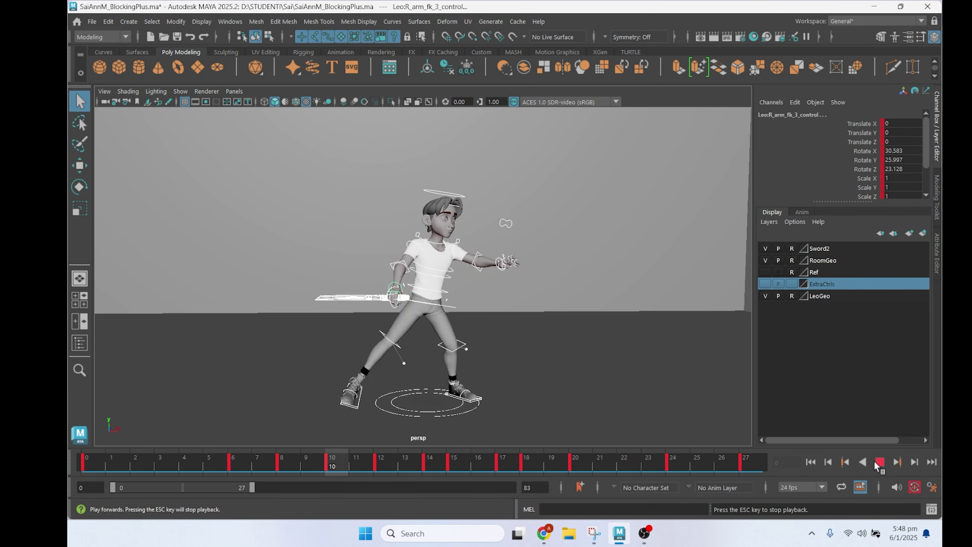
pyautogui.moveTo(333, 458)
pyautogui.mouseDown()
pyautogui.moveTo(432, 456)
pyautogui.moveTo(391, 457)
pyautogui.mouseUp()
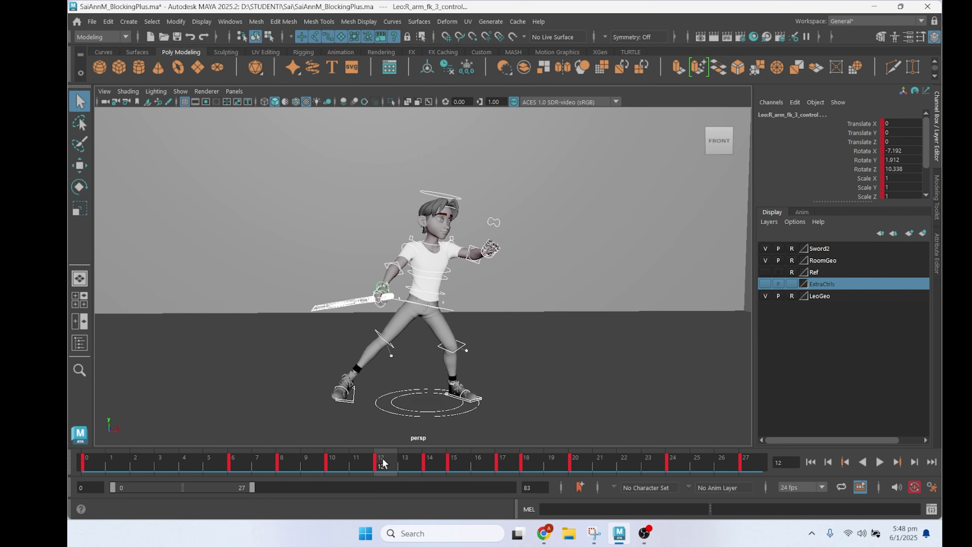
# Step: Delete the arm control's key at frame 12 and play the animation back
pyautogui.rightClick(384, 462)
pyautogui.click(402, 264)
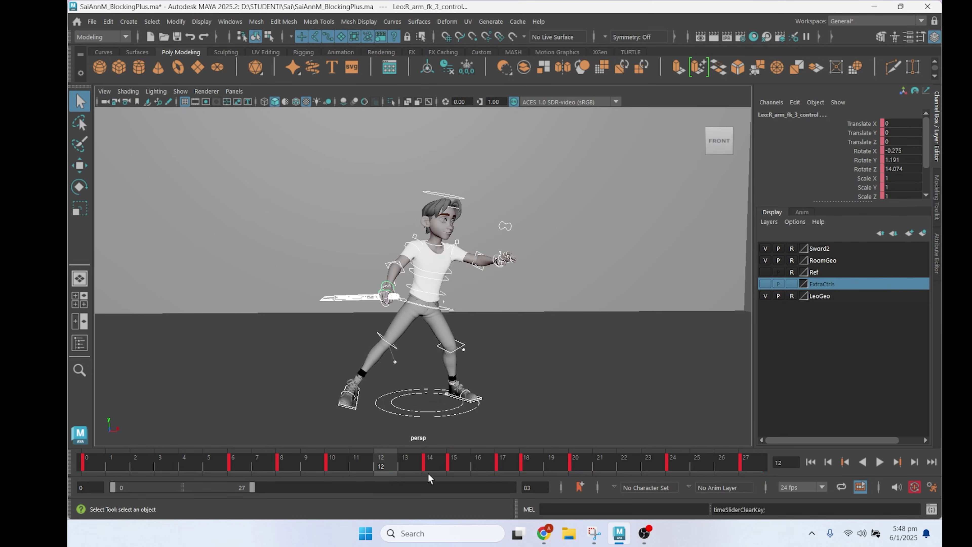
pyautogui.hotkey('alt', 'v')
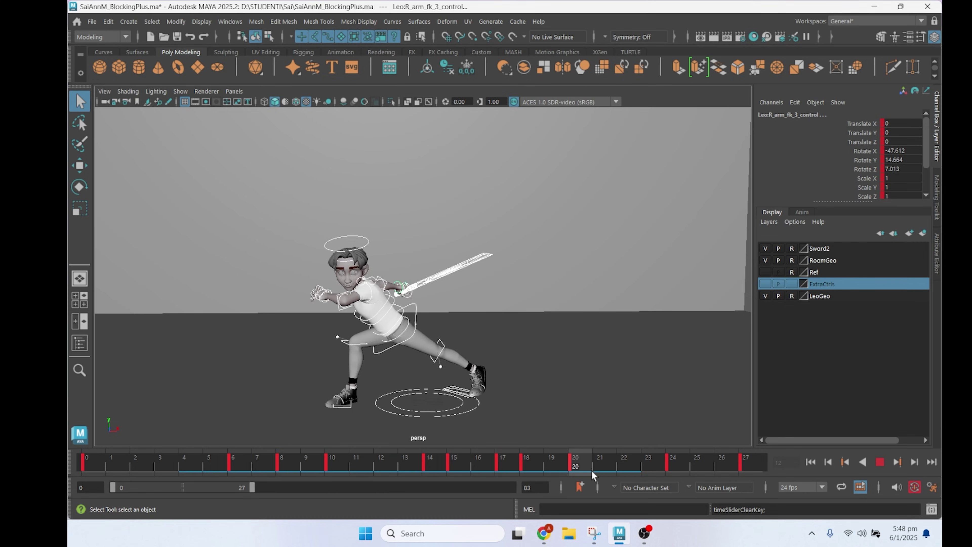
# Step: Select keys 11–19, replay from the first frame, and stop at frame 25
pyautogui.keyDown('shift'); pyautogui.moveTo(591, 471); pyautogui.dragTo(346, 463); pyautogui.keyUp('shift')
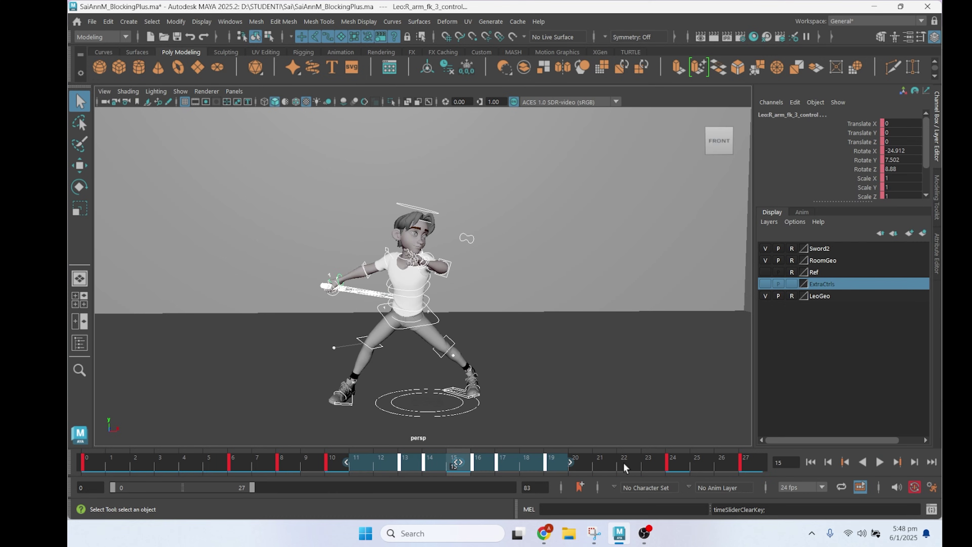
pyautogui.click(86, 464)
pyautogui.click(879, 461)
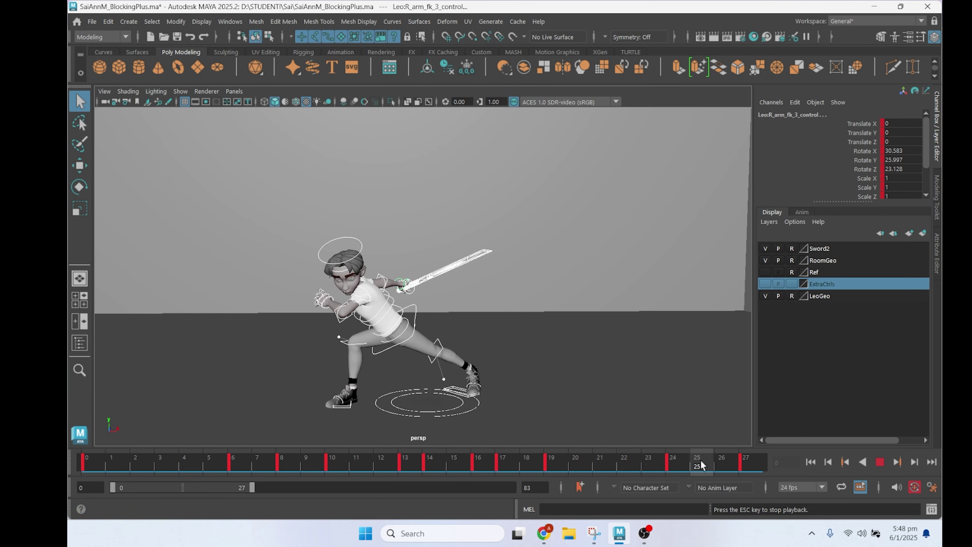
pyautogui.moveTo(664, 459)
pyautogui.mouseDown()
pyautogui.moveTo(575, 454)
pyautogui.moveTo(753, 459)
pyautogui.moveTo(682, 460)
pyautogui.mouseUp()
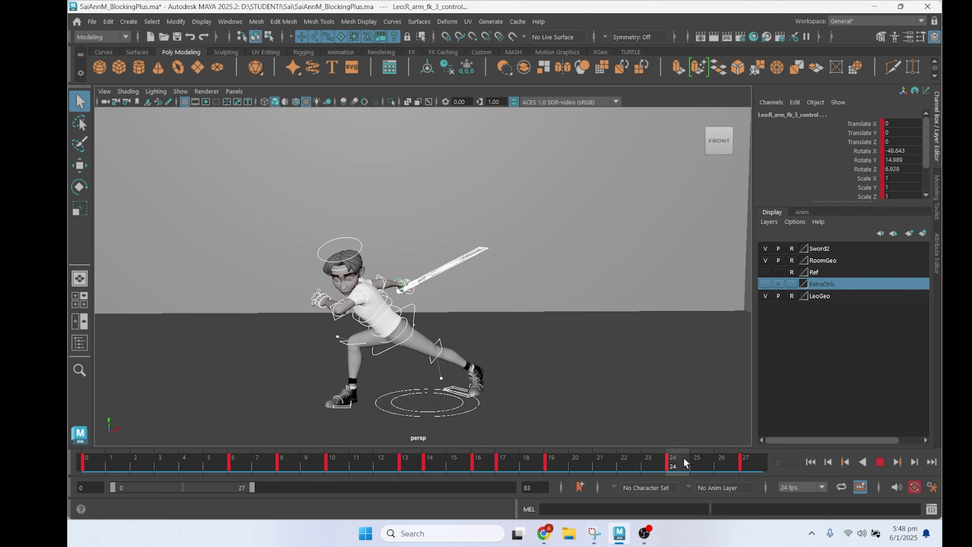
pyautogui.moveTo(684, 457); pyautogui.dragTo(702, 460)
pyautogui.click(703, 462)
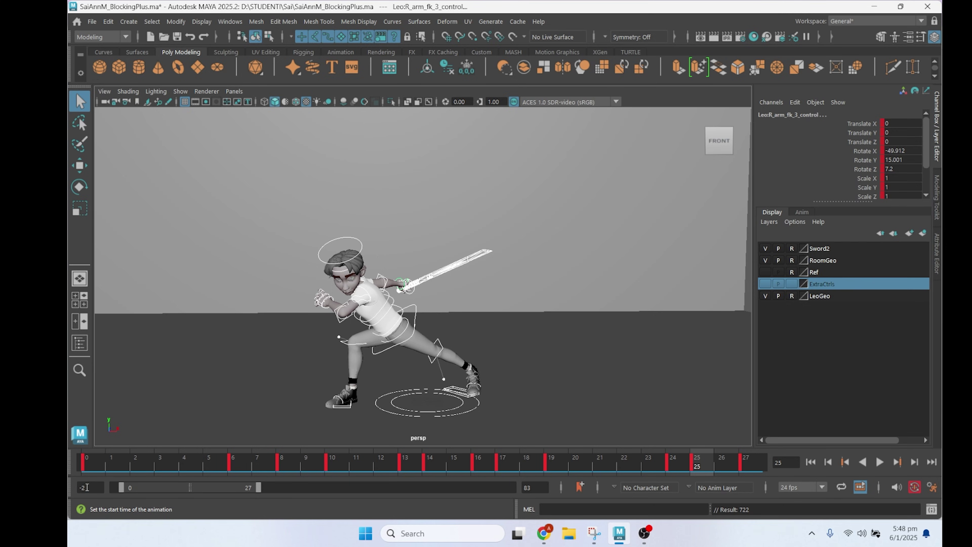
# Step: Start the playback range at frame -2 and move keys 0–24 two frames earlier
pyautogui.moveTo(121, 483); pyautogui.dragTo(71, 485)
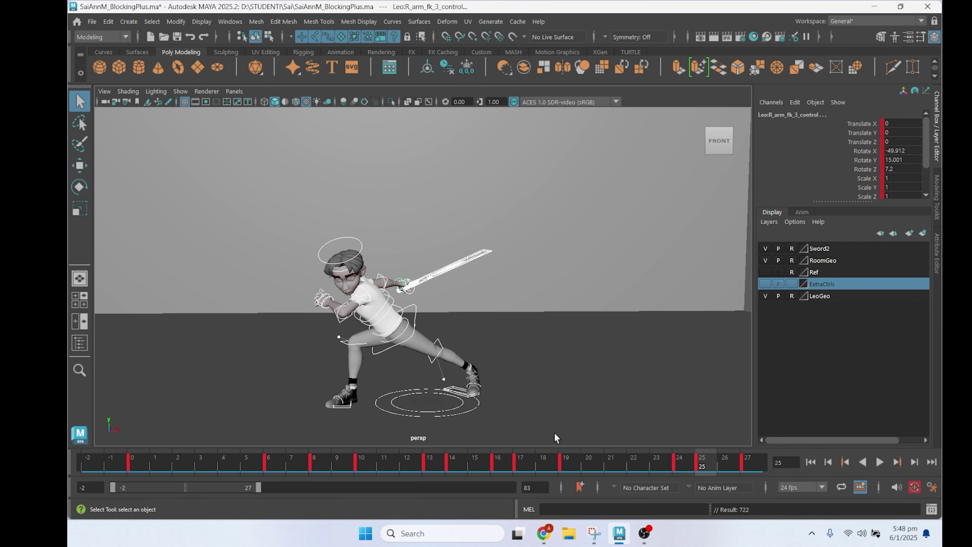
pyautogui.keyDown('shift'); pyautogui.moveTo(674, 464); pyautogui.dragTo(178, 478); pyautogui.keyUp('shift')
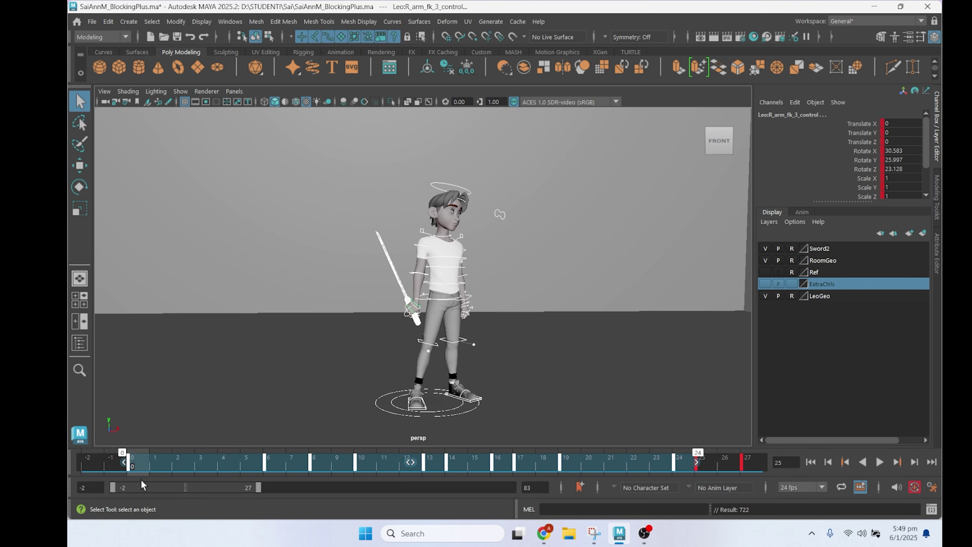
pyautogui.moveTo(410, 463); pyautogui.dragTo(375, 467)
pyautogui.click(644, 467)
# Step: Step forward frame by frame, scrub to frame 27, and play back the retimed lunge
pyautogui.click(657, 466)
pyautogui.click(678, 466)
pyautogui.click(699, 466)
pyautogui.moveTo(700, 466); pyautogui.dragTo(772, 468)
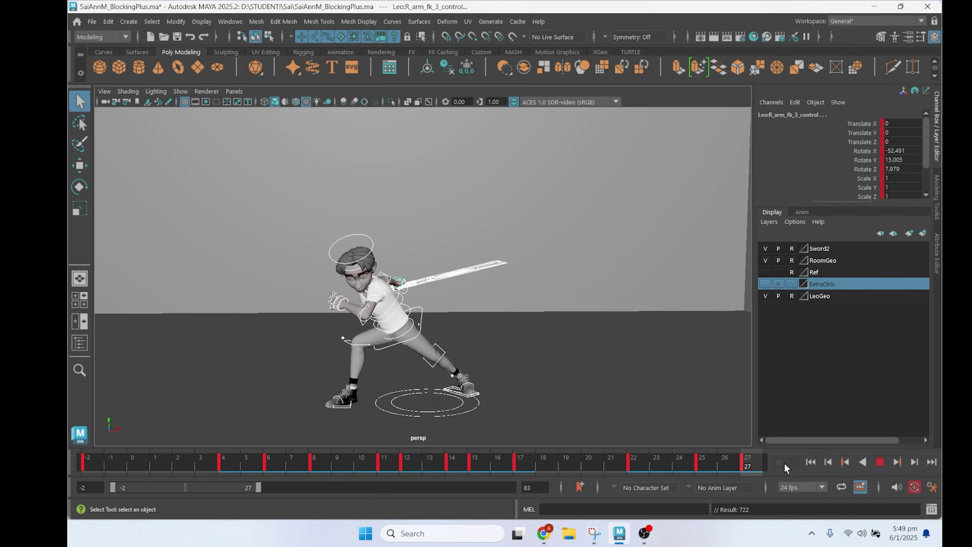
pyautogui.click(877, 463)
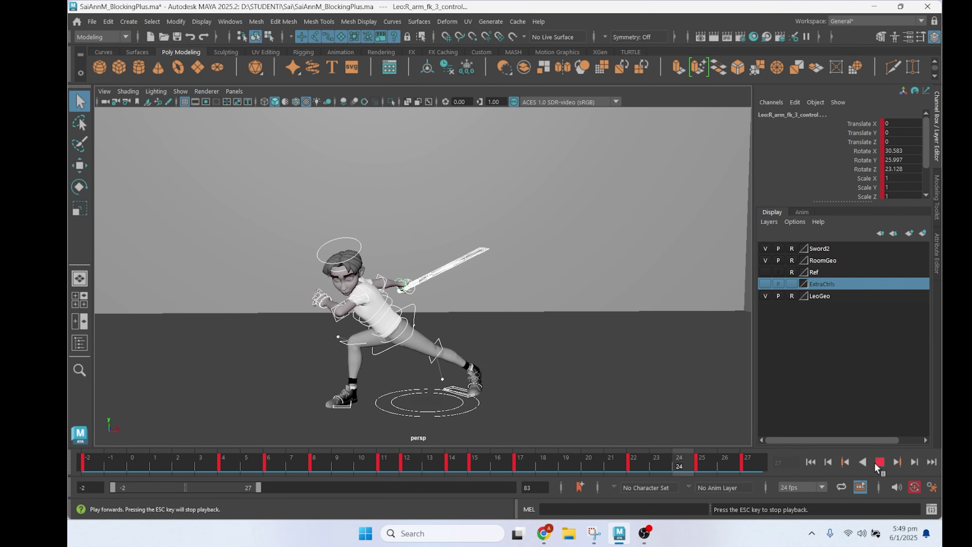
pyautogui.click(879, 462)
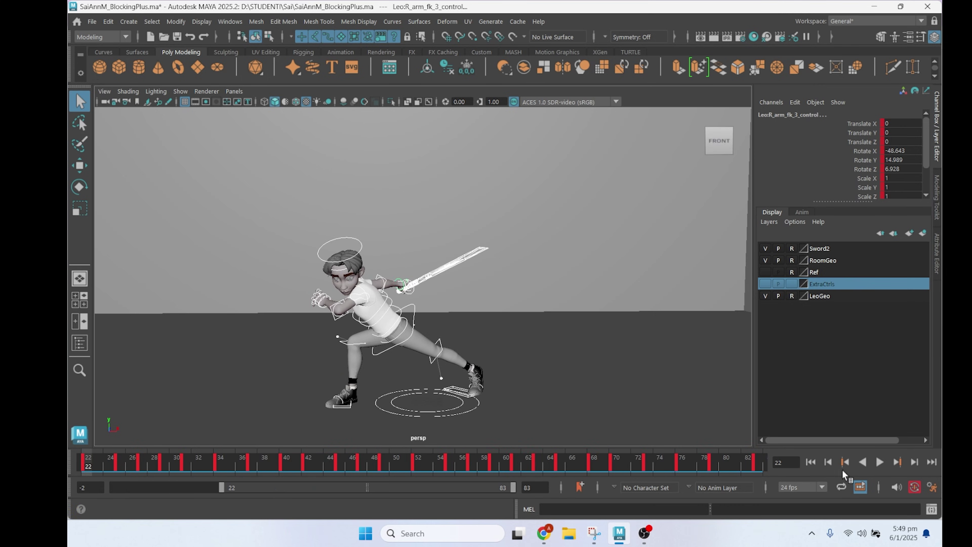
pyautogui.click(878, 464)
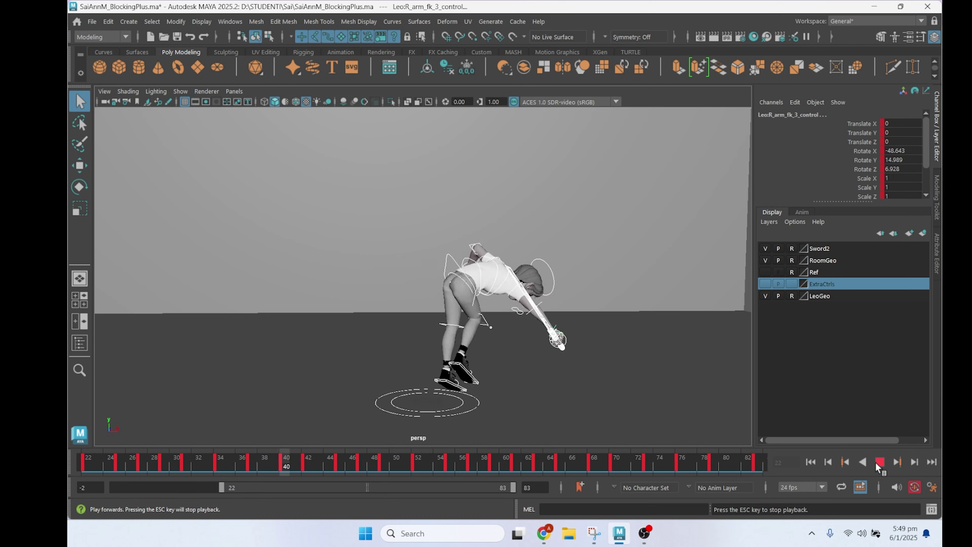
pyautogui.click(122, 468)
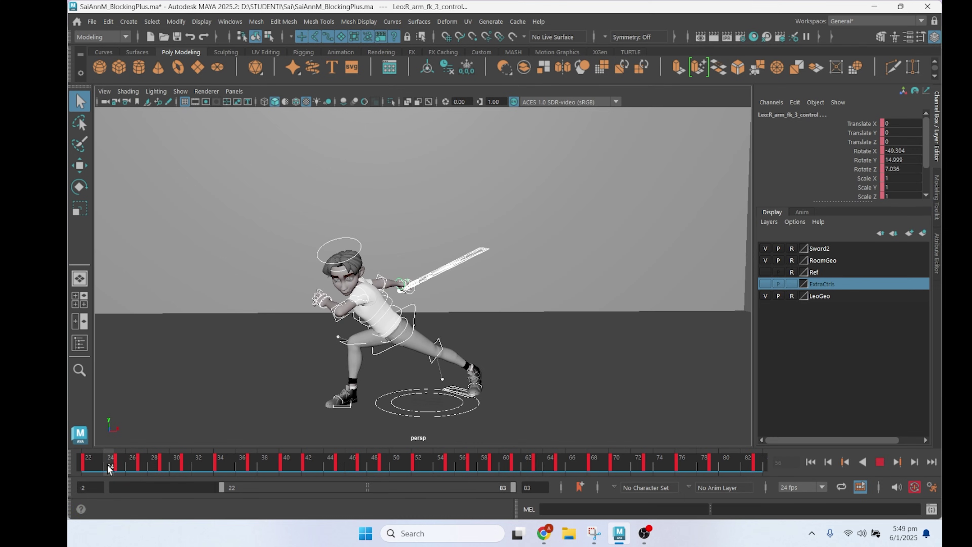
pyautogui.moveTo(126, 467); pyautogui.dragTo(335, 471)
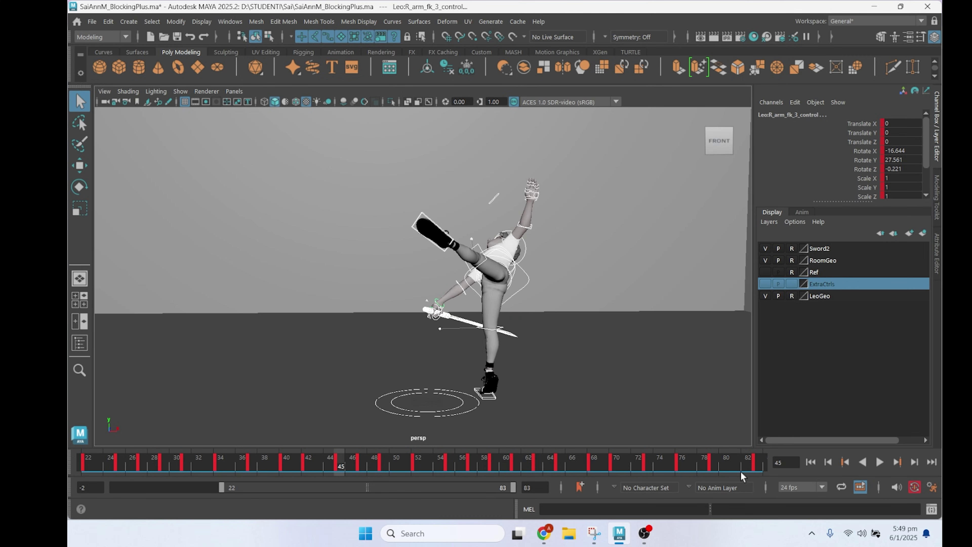
# Step: Shift keys 45–81 one frame earlier, then the keys from frame 40 onward another frame
pyautogui.keyDown('shift'); pyautogui.moveTo(721, 465); pyautogui.dragTo(335, 465); pyautogui.keyUp('shift')
pyautogui.moveTo(531, 463); pyautogui.dragTo(521, 465)
pyautogui.moveTo(701, 468)
pyautogui.mouseDown()
pyautogui.moveTo(755, 465)
pyautogui.moveTo(205, 469)
pyautogui.moveTo(704, 475)
pyautogui.mouseUp()
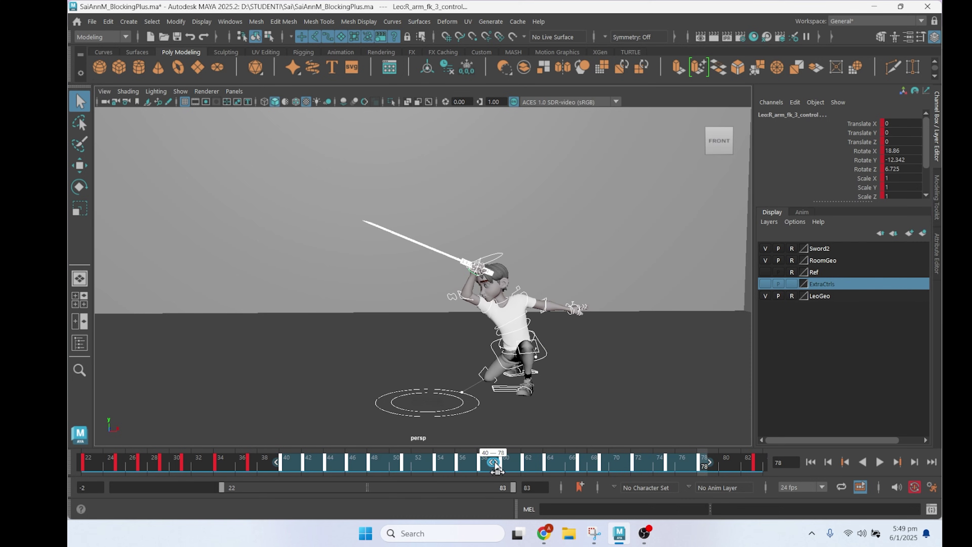
pyautogui.moveTo(495, 464); pyautogui.dragTo(485, 465)
# Step: Play back the retimed section from frame 22, scrubbing around frame 34
pyautogui.click(87, 467)
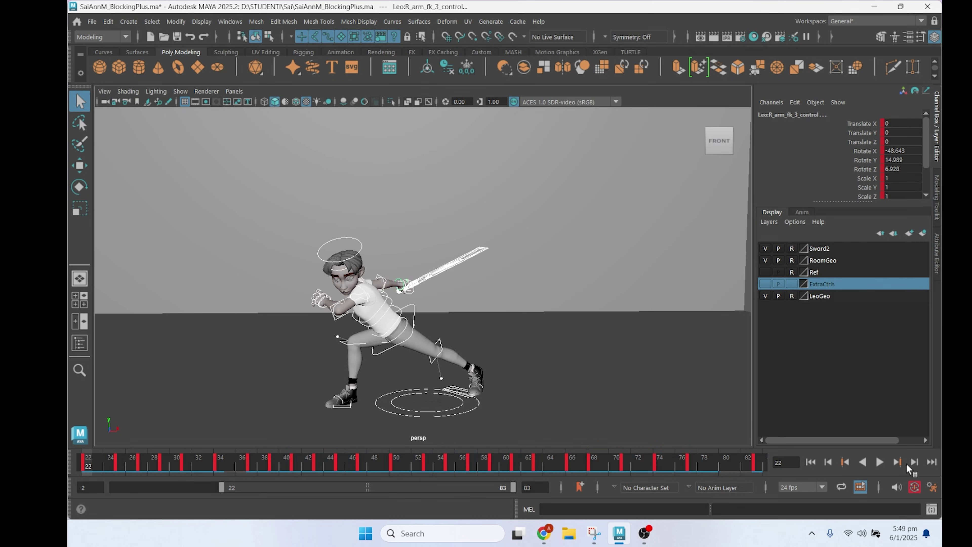
pyautogui.click(879, 462)
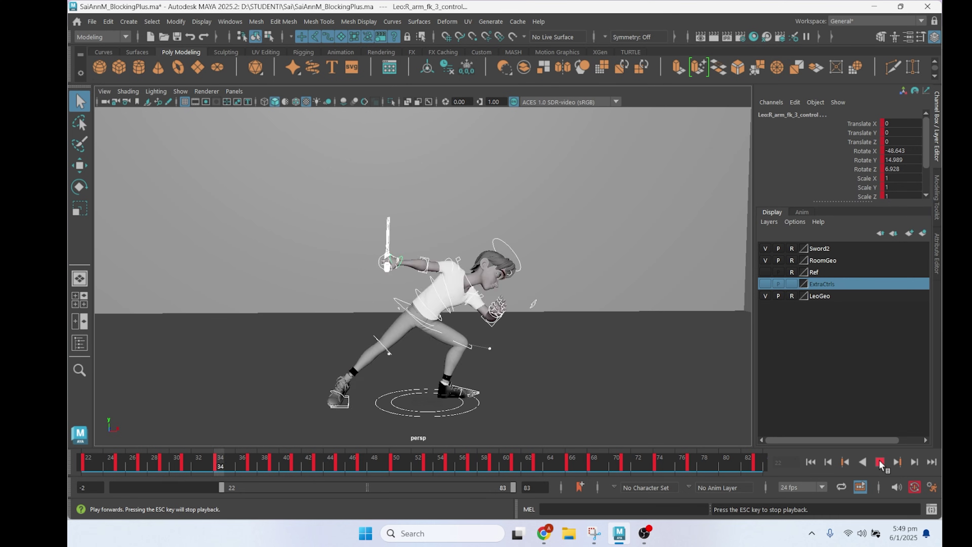
pyautogui.moveTo(220, 468)
pyautogui.mouseDown()
pyautogui.moveTo(190, 461)
pyautogui.moveTo(258, 472)
pyautogui.moveTo(174, 473)
pyautogui.moveTo(706, 467)
pyautogui.mouseUp()
pyautogui.hotkey('alt', 'v')
# Step: Move the keys from frame 34 onward one frame earlier and replay up to frame 52
pyautogui.click(174, 471)
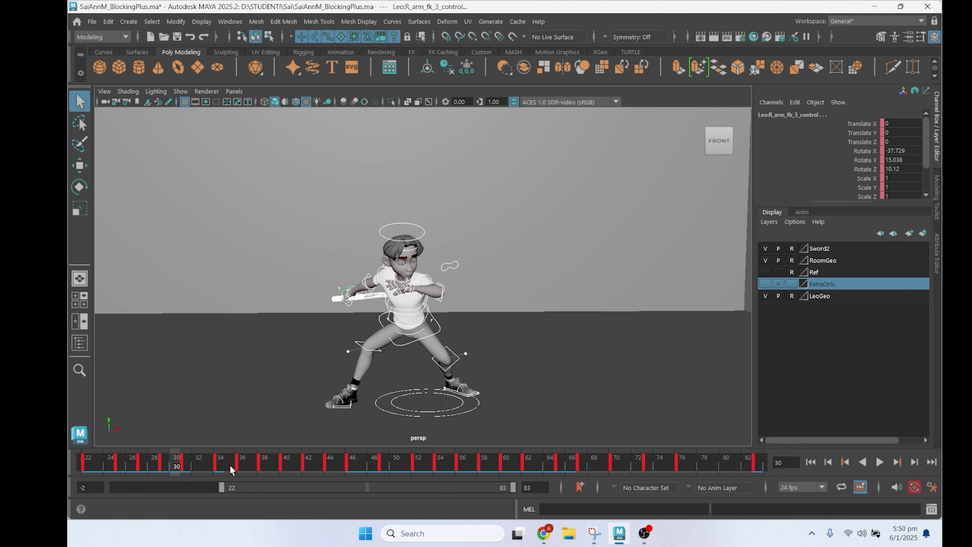
pyautogui.keyDown('shift'); pyautogui.moveTo(220, 471); pyautogui.dragTo(678, 474); pyautogui.keyUp('shift')
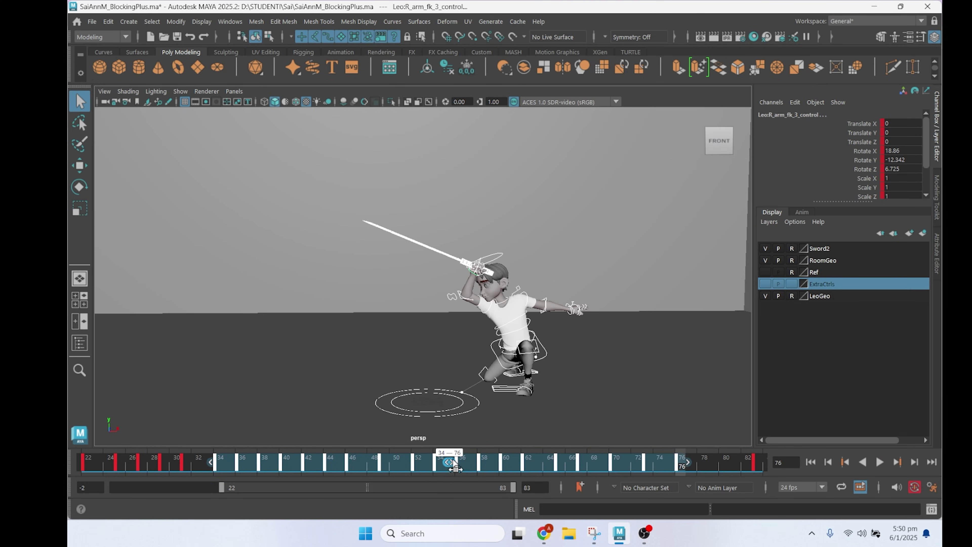
pyautogui.moveTo(453, 466); pyautogui.dragTo(447, 475)
pyautogui.hotkey('alt', 'shift', 'v')
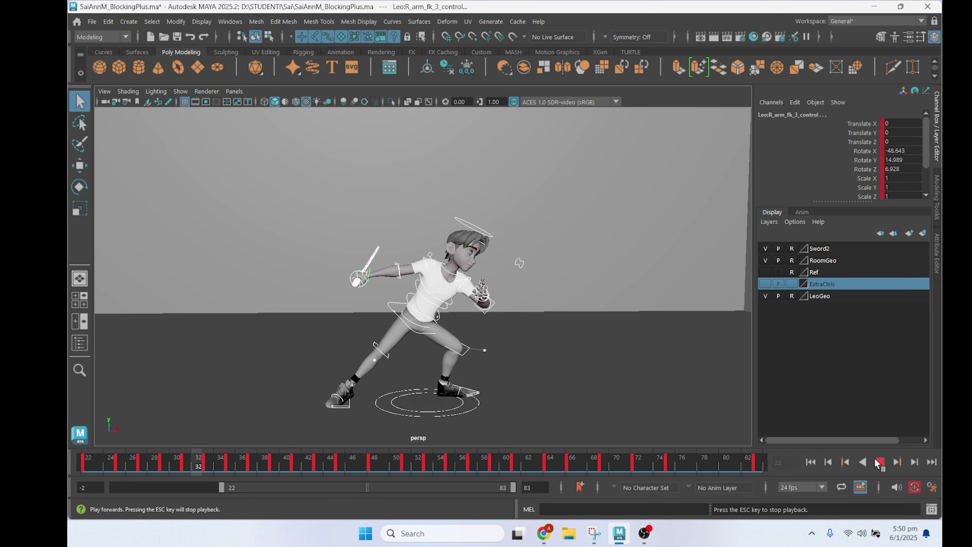
pyautogui.click(879, 462)
# Step: Step back and forth around frame 31 to compare neighbouring poses
pyautogui.moveTo(162, 464); pyautogui.dragTo(209, 466)
pyautogui.press('.')
pyautogui.press(',')
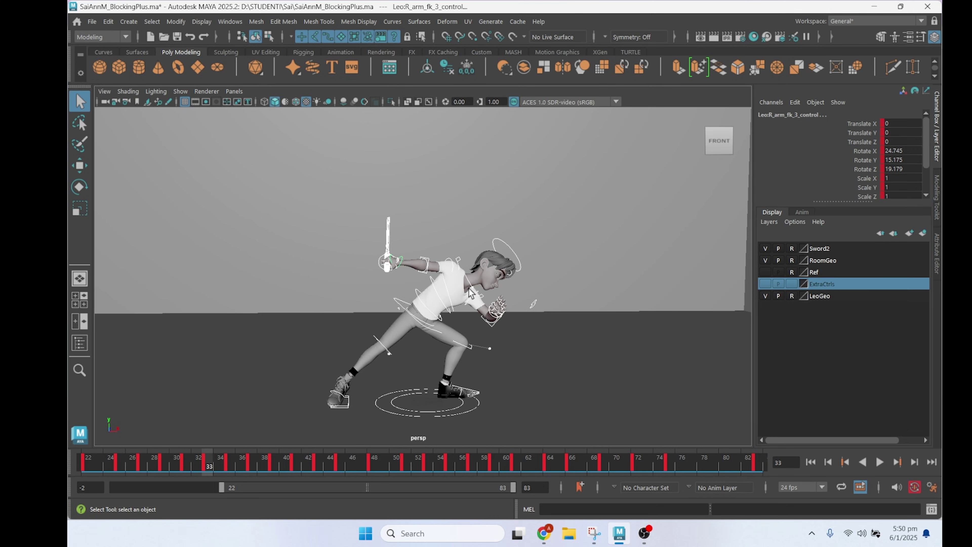
pyautogui.press(',')
pyautogui.press('.')
pyautogui.press('.')
pyautogui.press(',')
pyautogui.press('.')
# Step: Shift keys 35–77 one frame earlier and play back the result
pyautogui.keyDown('shift'); pyautogui.moveTo(228, 464); pyautogui.dragTo(690, 459); pyautogui.keyUp('shift')
pyautogui.moveTo(460, 463); pyautogui.dragTo(450, 462)
pyautogui.click(178, 465)
pyautogui.hotkey('alt', 'v')
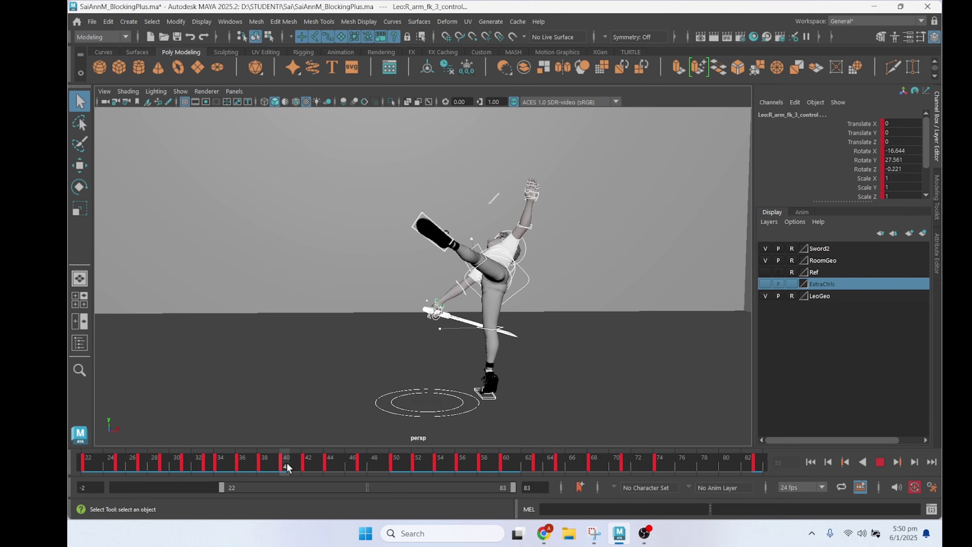
pyautogui.click(876, 462)
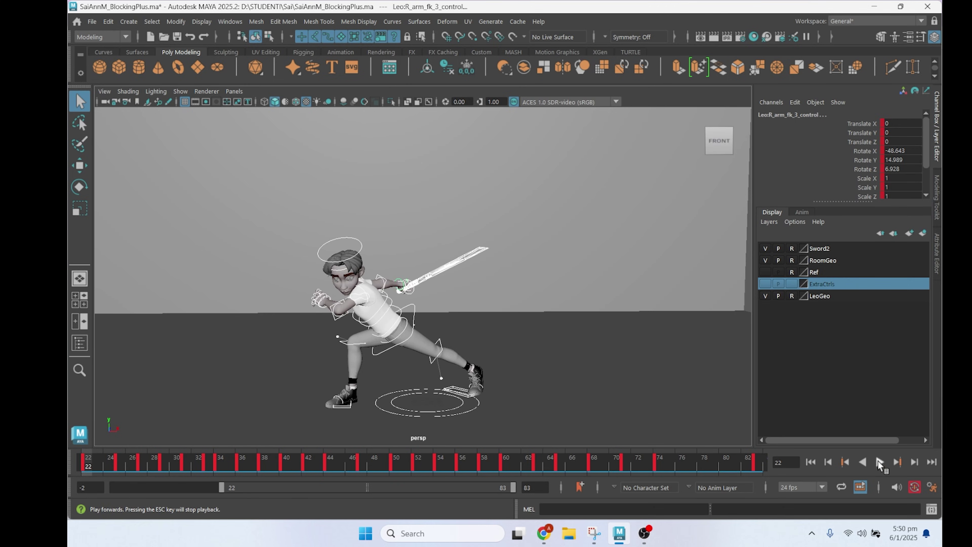
pyautogui.click(878, 462)
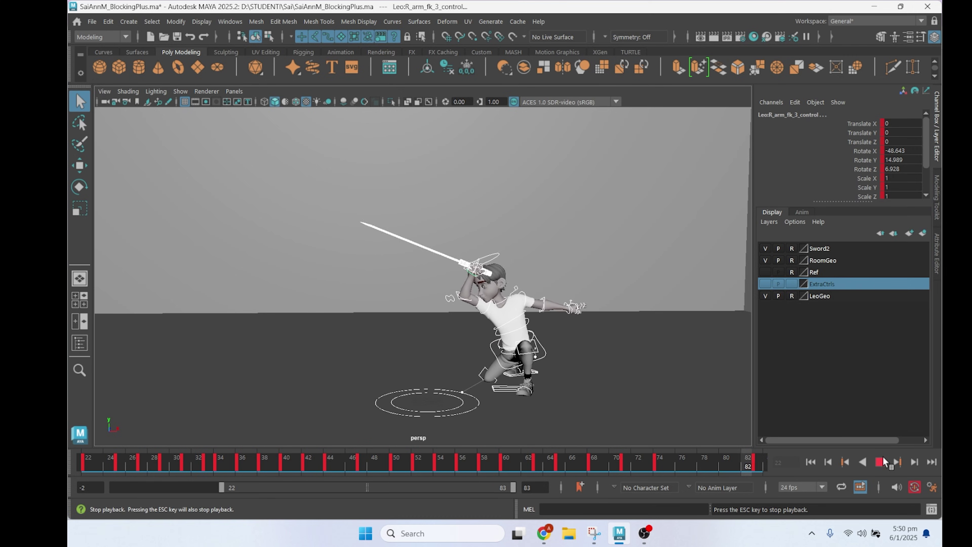
pyautogui.press('Escape')
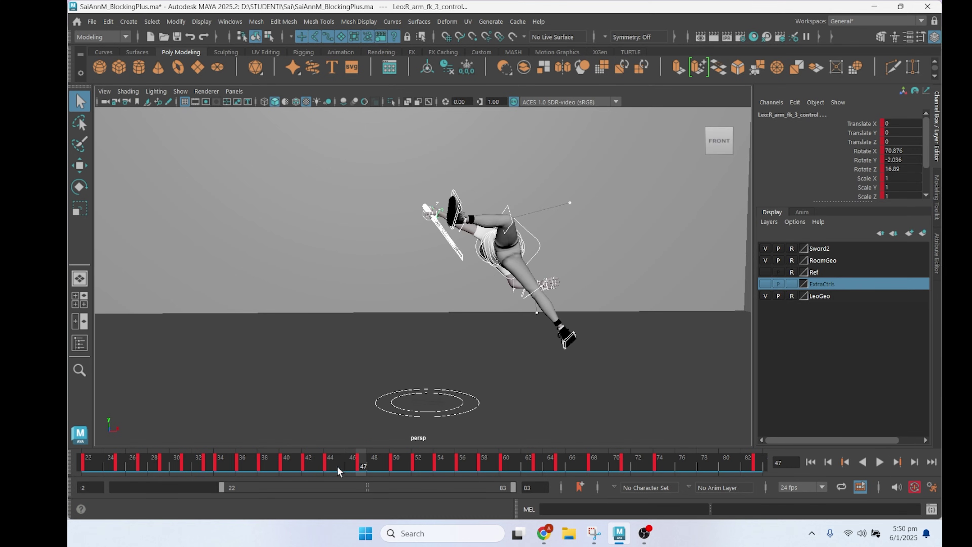
pyautogui.moveTo(330, 466); pyautogui.dragTo(654, 472)
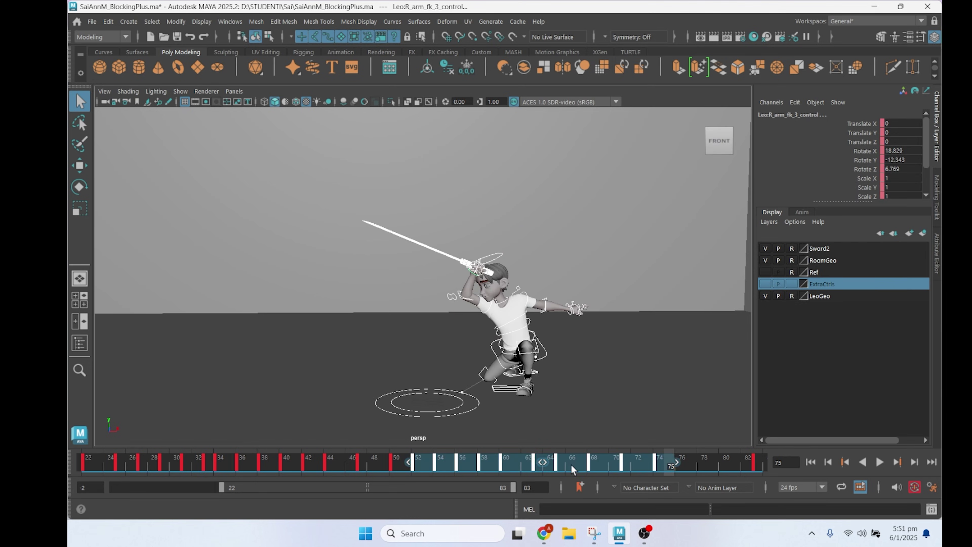
# Step: Shift the selected keys one frame earlier, then select and move keys 53–73
pyautogui.moveTo(554, 464); pyautogui.dragTo(540, 468)
pyautogui.click(410, 463)
pyautogui.click(424, 464)
pyautogui.keyDown('shift'); pyautogui.moveTo(424, 464); pyautogui.dragTo(643, 473); pyautogui.keyUp('shift')
pyautogui.moveTo(537, 463); pyautogui.dragTo(525, 465)
pyautogui.hotkey('alt', 'v')
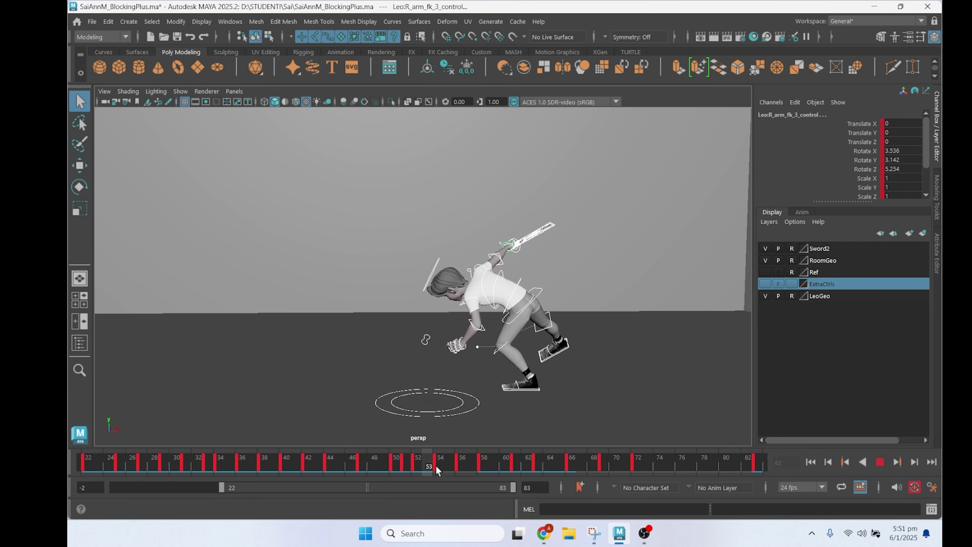
pyautogui.moveTo(452, 466)
pyautogui.mouseDown()
pyautogui.moveTo(408, 469)
pyautogui.moveTo(638, 469)
pyautogui.mouseUp()
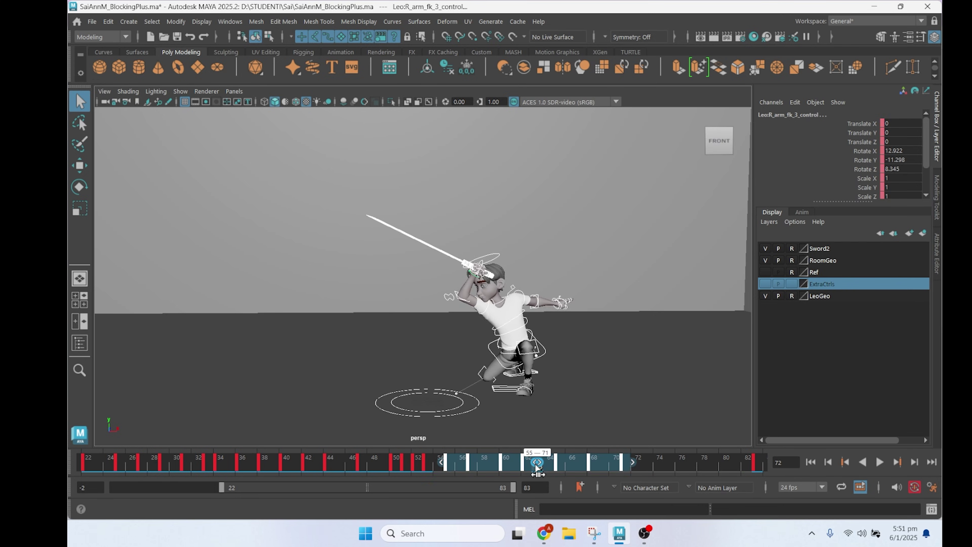
# Step: Deselect the range, play back the retimed swing, and scrub back to around frame 60
pyautogui.click(253, 466)
pyautogui.click(879, 463)
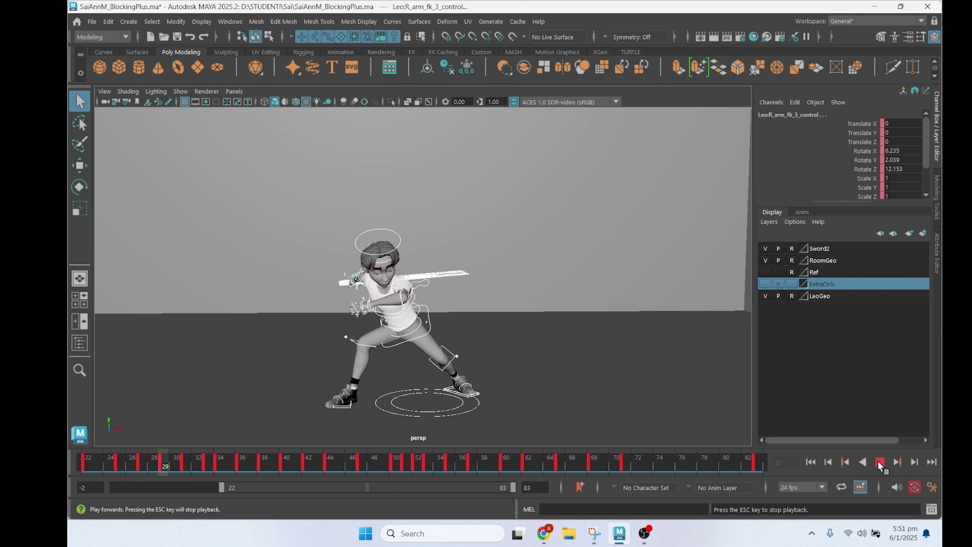
pyautogui.click(879, 462)
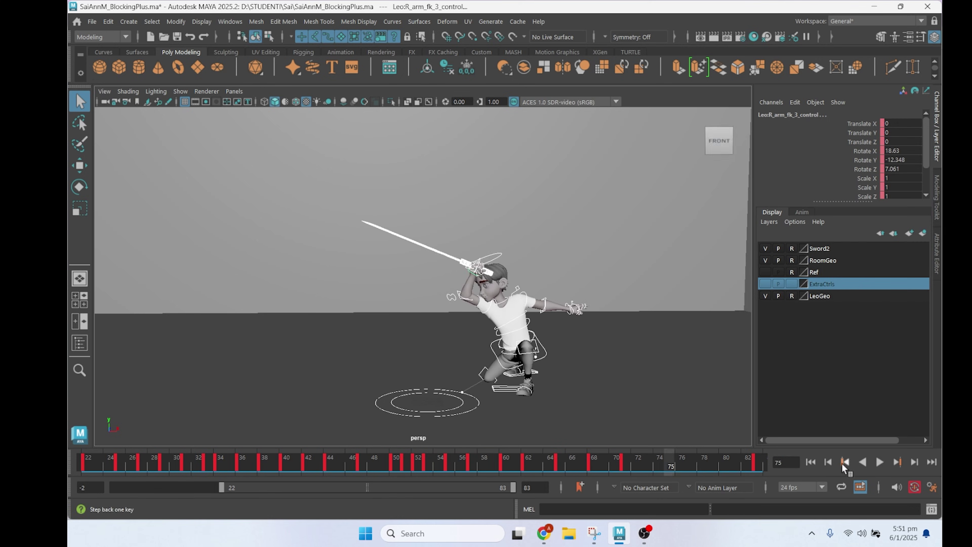
pyautogui.moveTo(414, 461); pyautogui.dragTo(504, 469)
pyautogui.rightClick(505, 470)
pyautogui.click(512, 267)
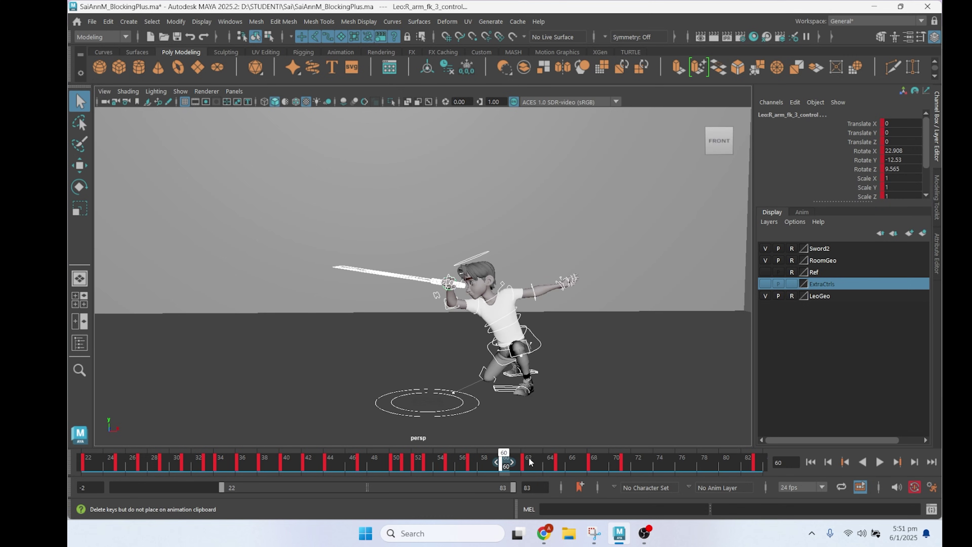
pyautogui.keyDown('shift'); pyautogui.moveTo(626, 459); pyautogui.dragTo(520, 465); pyautogui.keyUp('shift')
pyautogui.click(485, 467)
pyautogui.hotkey('alt', 'v')
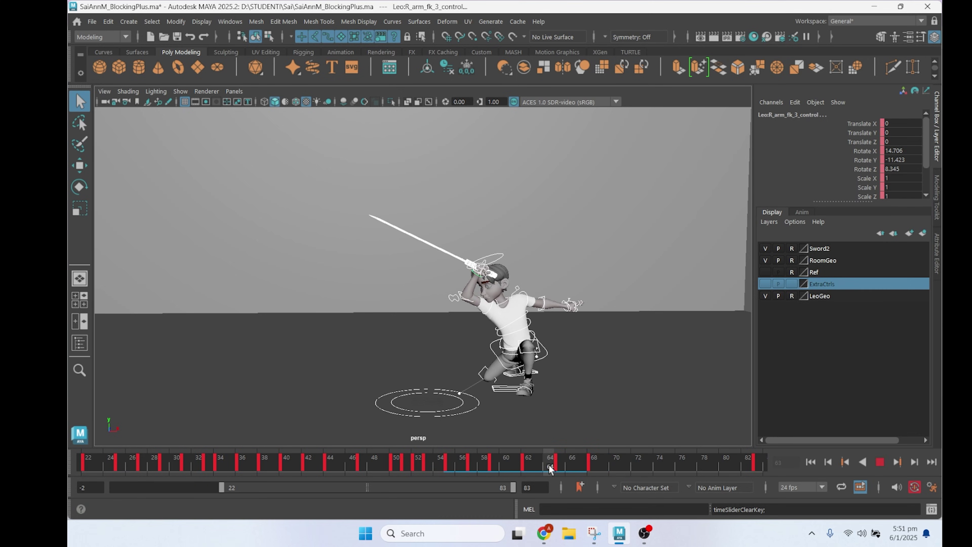
pyautogui.hotkey('alt', 'v')
pyautogui.click(877, 463)
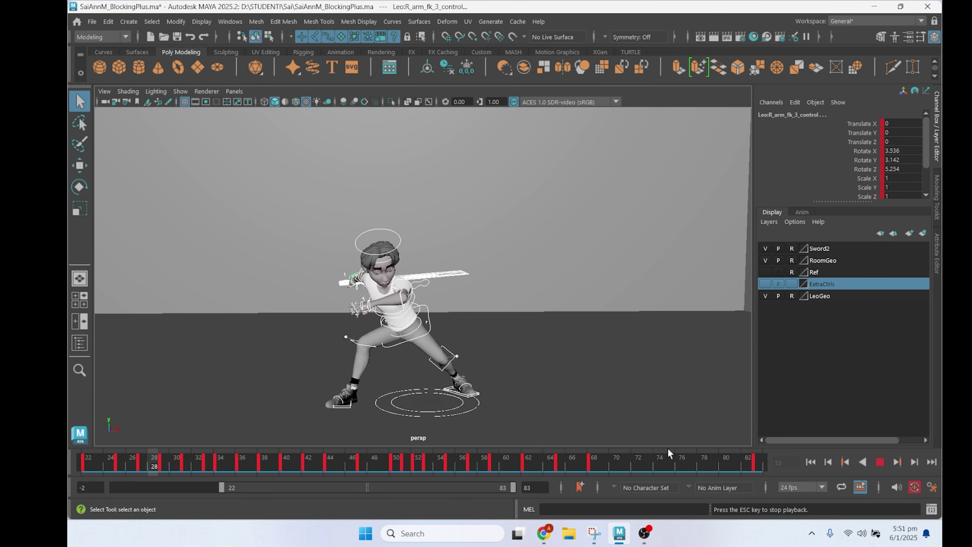
pyautogui.press('Escape')
pyautogui.keyDown('shift'); pyautogui.moveTo(478, 465); pyautogui.dragTo(595, 465); pyautogui.keyUp('shift')
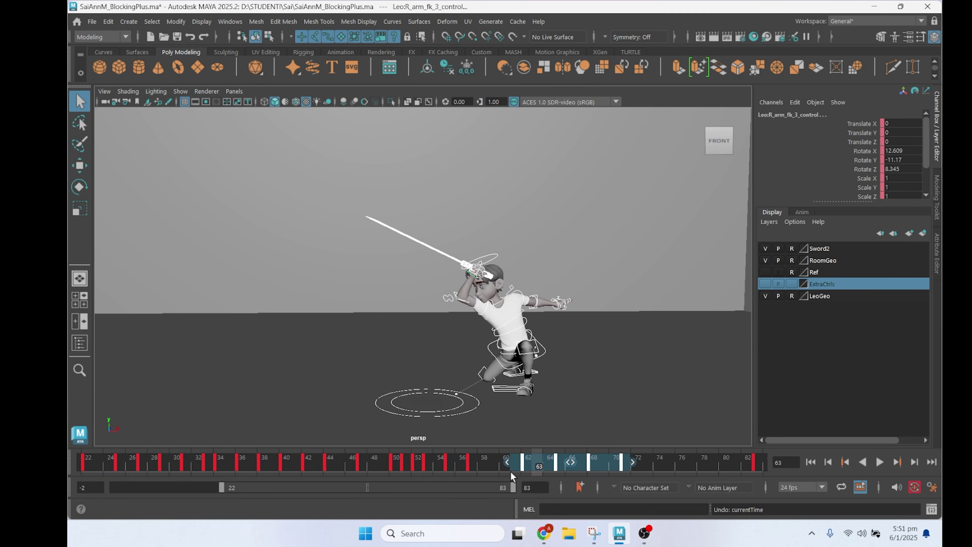
pyautogui.click(477, 464)
pyautogui.hotkey('alt', 'v')
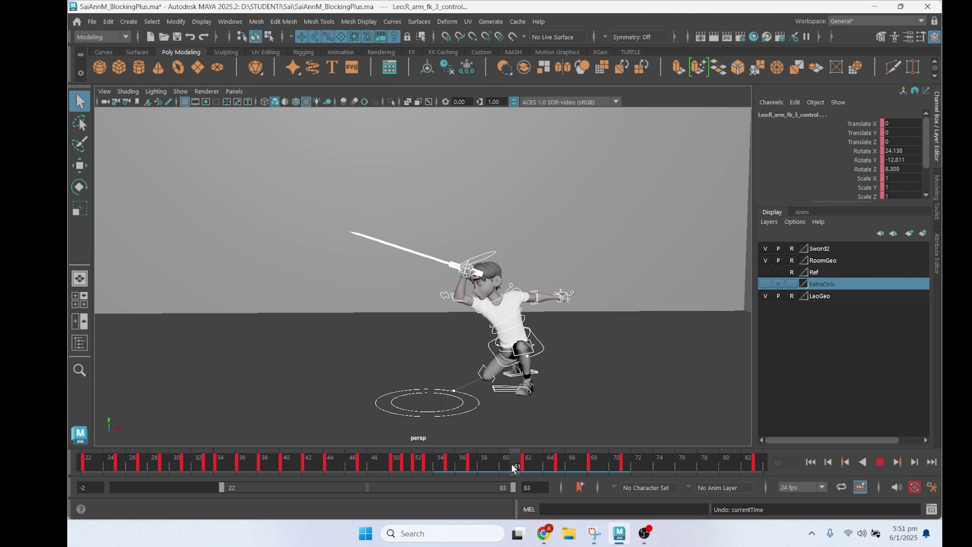
pyautogui.hotkey('alt', 'v')
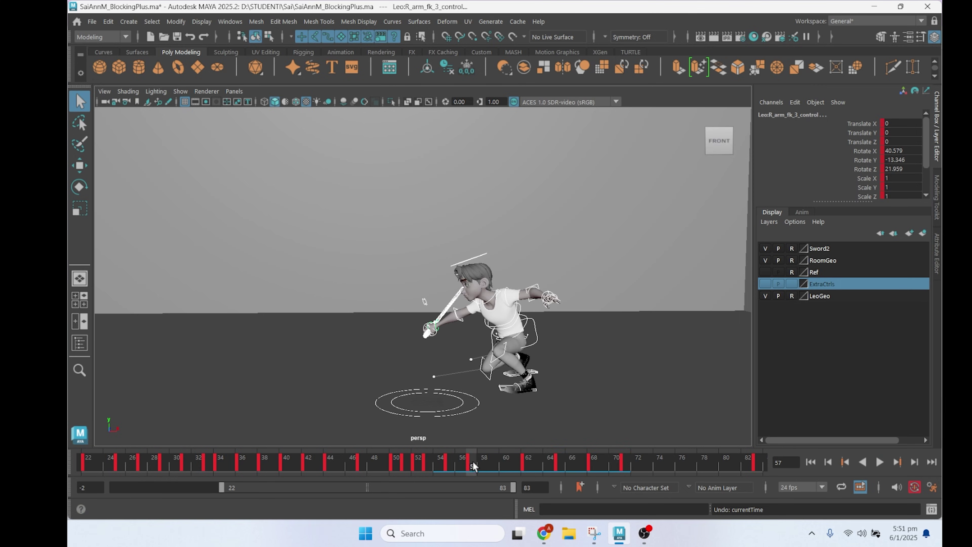
pyautogui.click(505, 460)
pyautogui.hotkey('alt', 'v')
pyautogui.keyDown('shift'); pyautogui.moveTo(462, 464); pyautogui.dragTo(517, 463); pyautogui.keyUp('shift')
pyautogui.hotkey('alt', 'v')
pyautogui.click(503, 464)
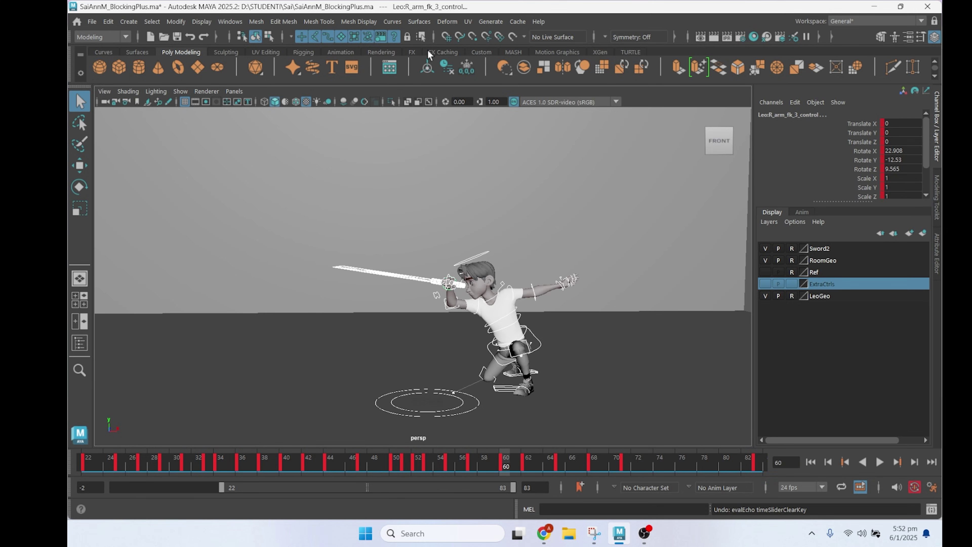
# Step: Create a breakdown key at a 72.5 tween with tweenMachine from the Animation shelf
pyautogui.click(336, 53)
pyautogui.click(489, 67)
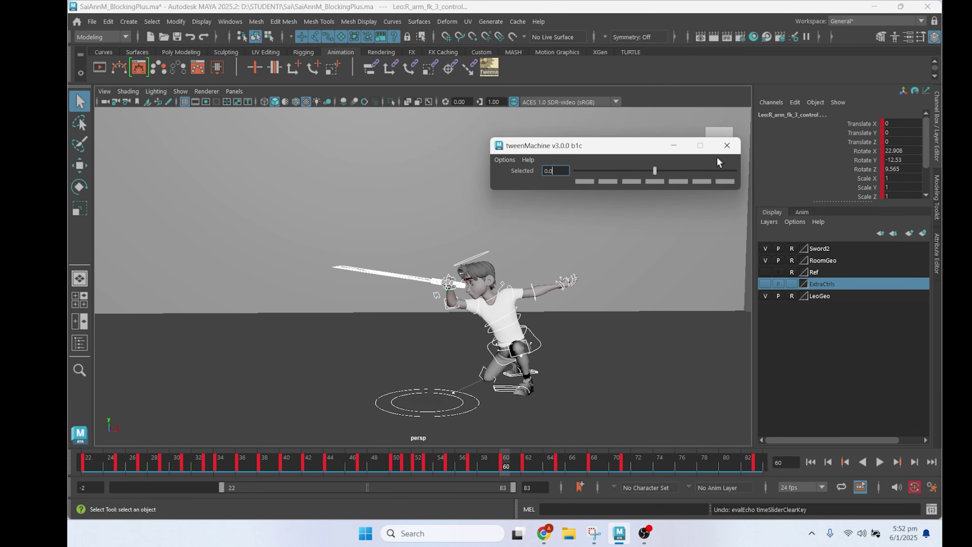
pyautogui.click(712, 170)
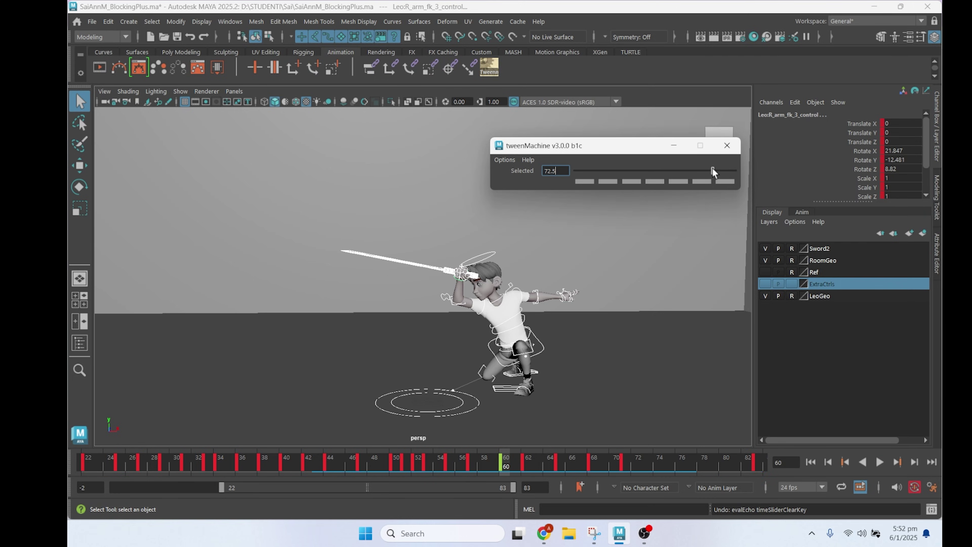
# Step: Select the arm and sword controls and delete their key at frame 62
pyautogui.doubleClick(497, 468)
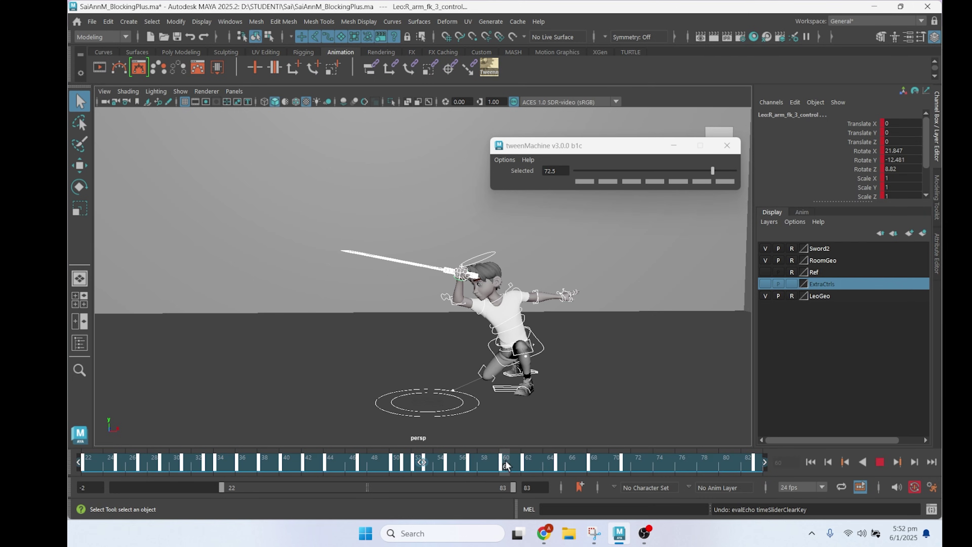
pyautogui.moveTo(506, 464); pyautogui.dragTo(560, 466)
pyautogui.click(423, 386)
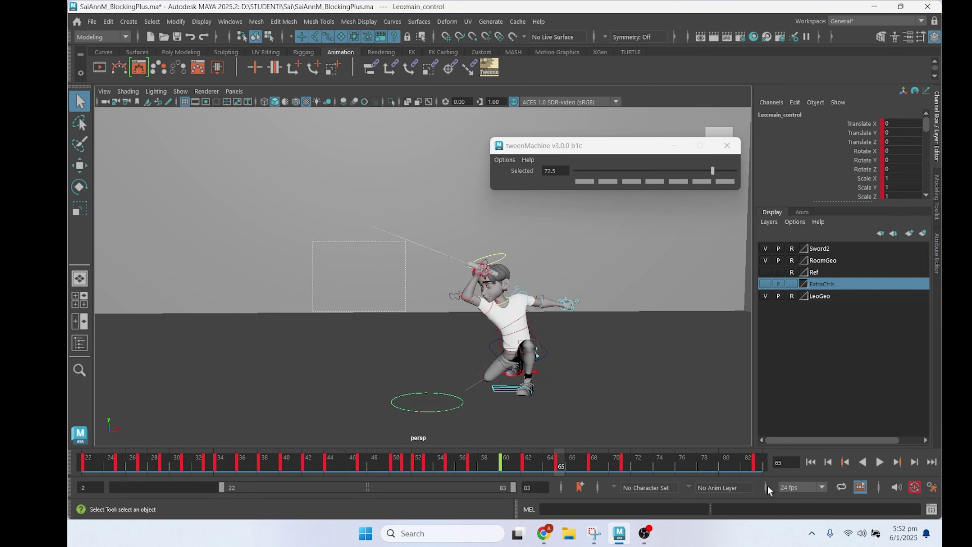
pyautogui.moveTo(312, 241); pyautogui.dragTo(406, 310)
pyautogui.moveTo(510, 467); pyautogui.dragTo(560, 467)
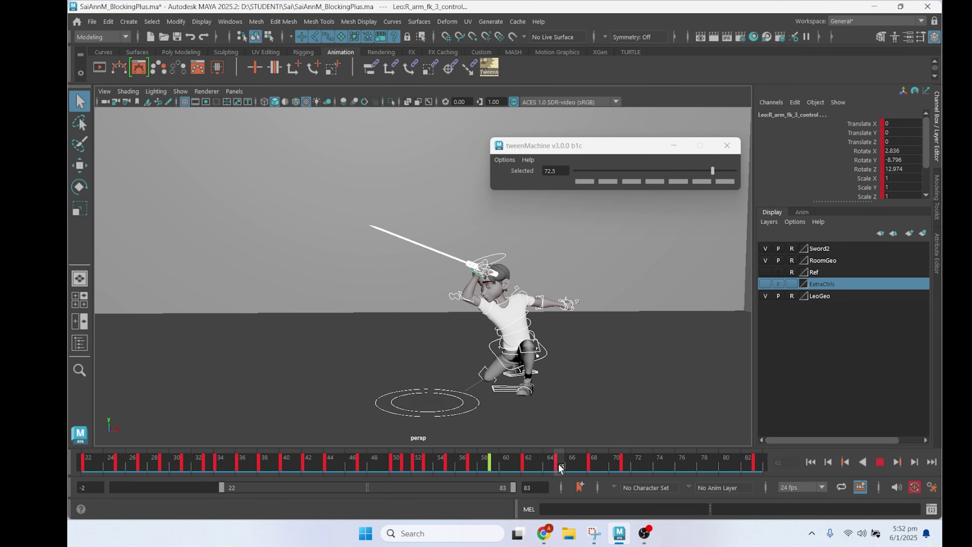
pyautogui.rightClick(530, 466)
pyautogui.click(566, 265)
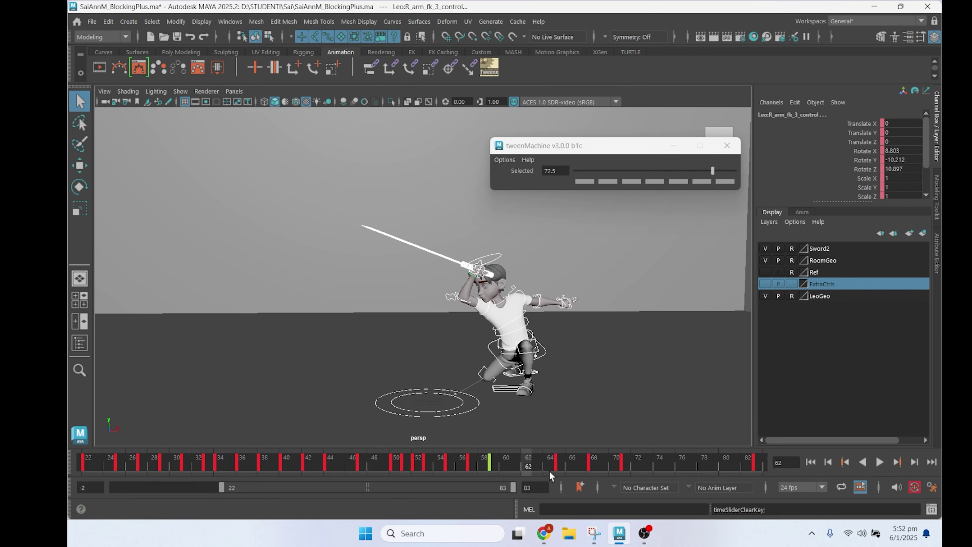
# Step: Play the animation from frames 34 and 45 to review the new timing
pyautogui.keyDown('shift'); pyautogui.moveTo(543, 467); pyautogui.dragTo(579, 462); pyautogui.keyUp('shift')
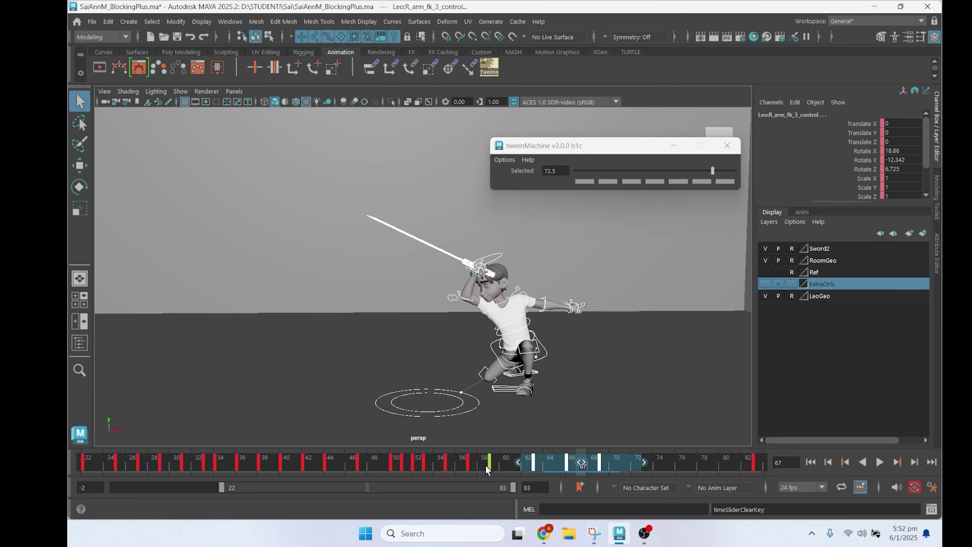
pyautogui.click(219, 465)
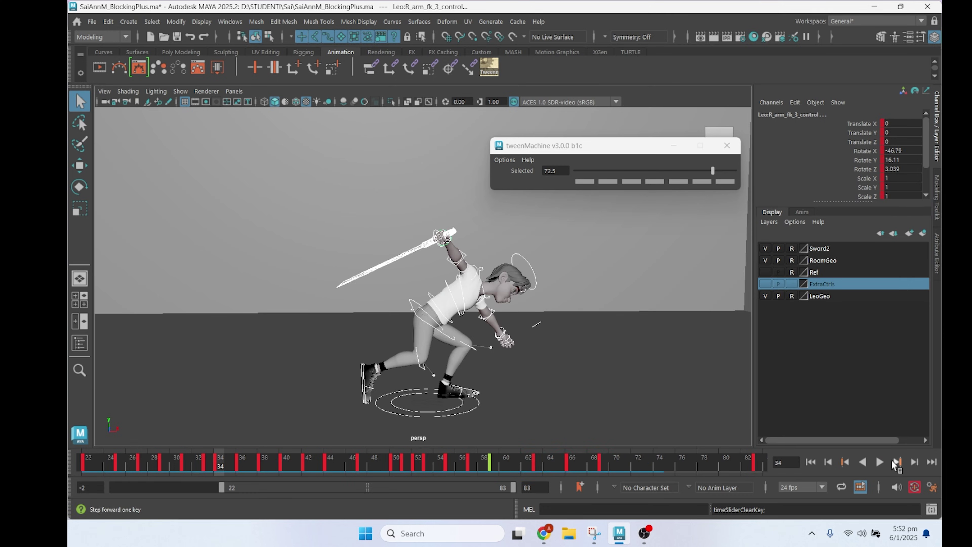
pyautogui.click(880, 463)
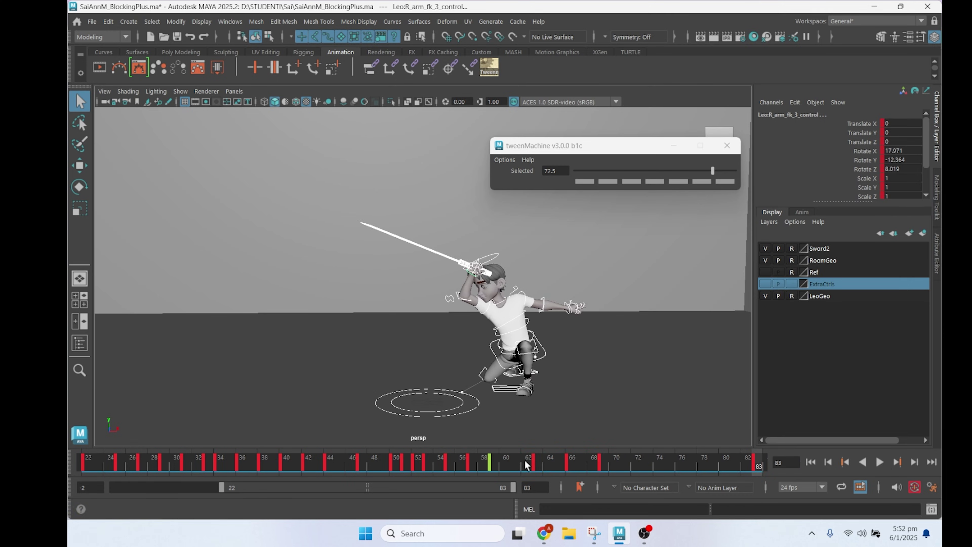
pyautogui.moveTo(530, 465); pyautogui.dragTo(341, 464)
pyautogui.click(880, 462)
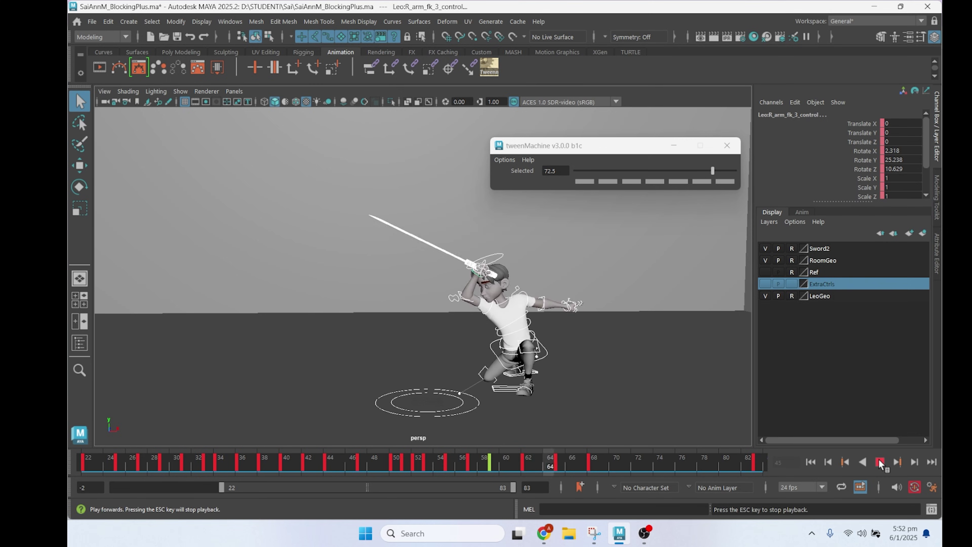
pyautogui.click(740, 463)
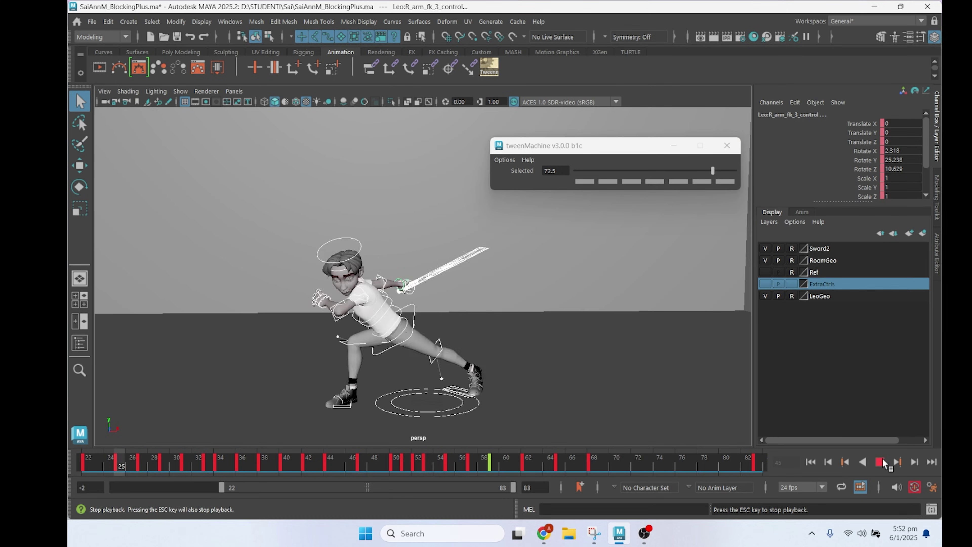
# Step: Close the tweenMachine window and restart playback
pyautogui.click(727, 145)
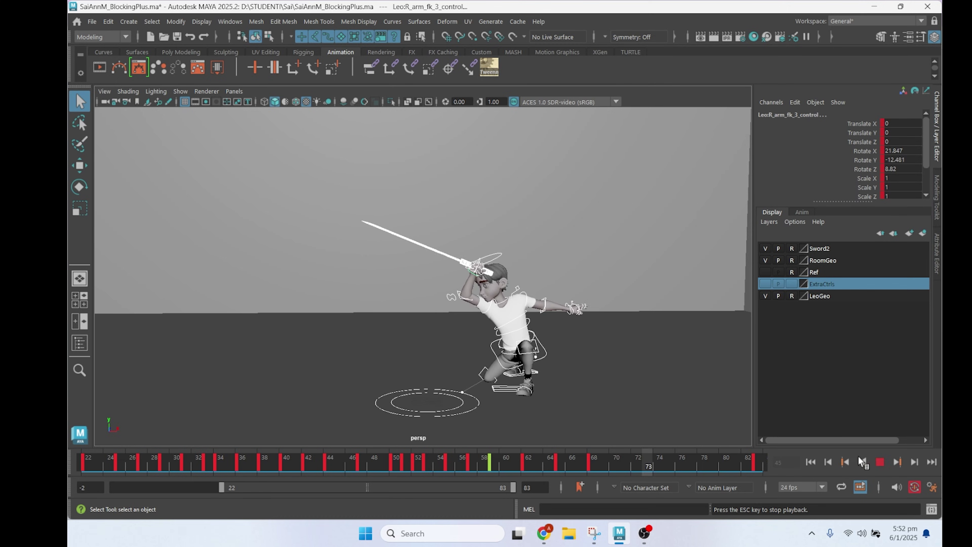
pyautogui.press('Escape')
pyautogui.hotkey('alt', 'v')
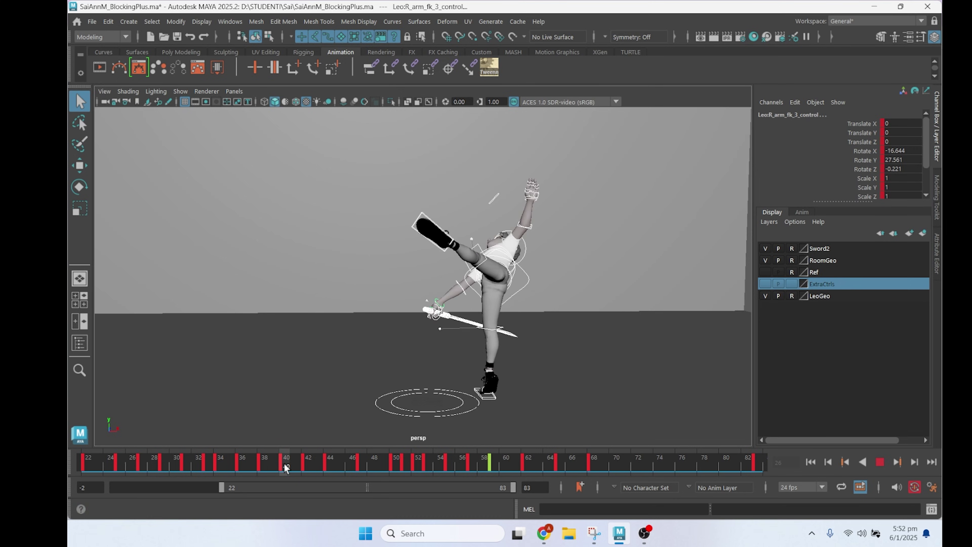
# Step: Review playback around frames 40–74 and again from frame 22
pyautogui.keyDown('shift'); pyautogui.moveTo(281, 465); pyautogui.dragTo(720, 484); pyautogui.keyUp('shift')
pyautogui.click(504, 463)
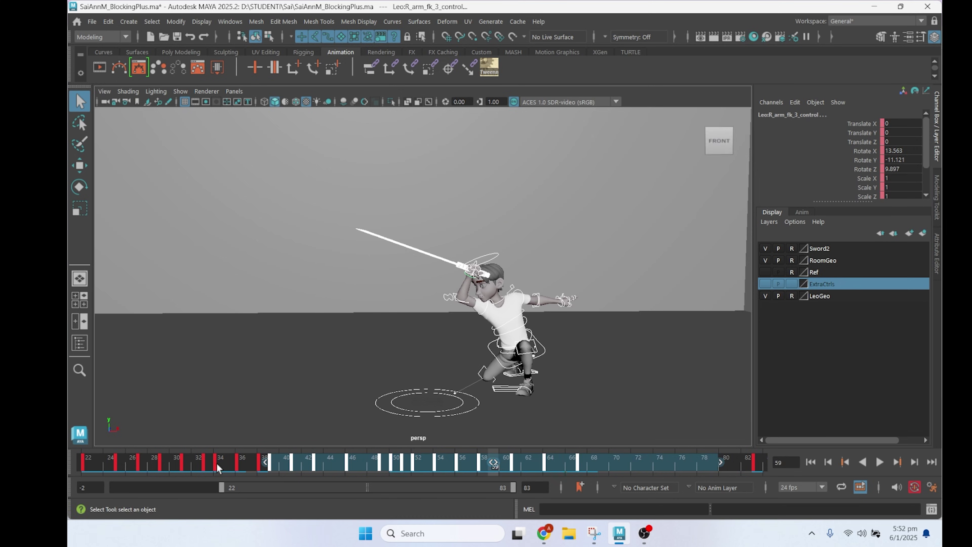
pyautogui.hotkey('alt', 'v')
pyautogui.moveTo(309, 469)
pyautogui.mouseDown()
pyautogui.moveTo(349, 472)
pyautogui.moveTo(317, 470)
pyautogui.mouseUp()
pyautogui.hotkey('alt', 'v')
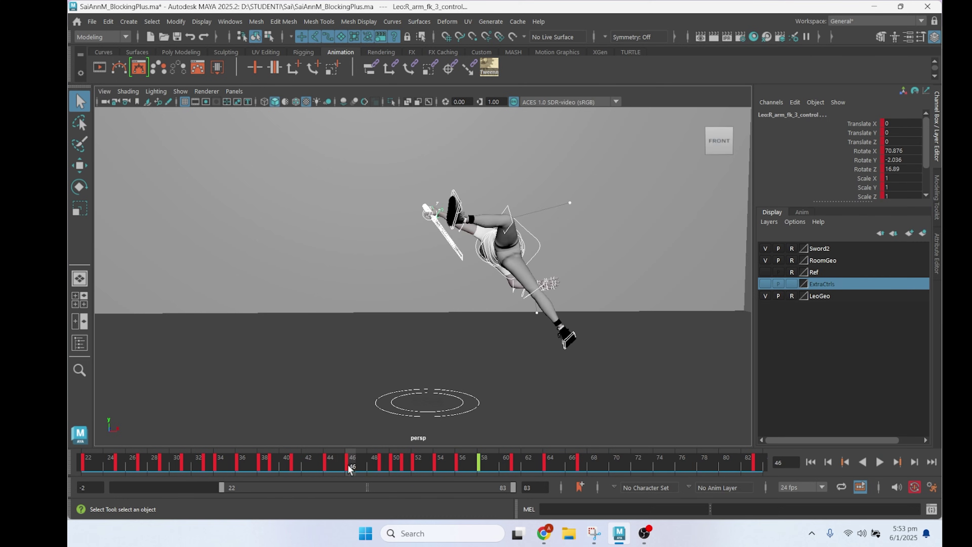
pyautogui.hotkey('alt', 'shift', 'v')
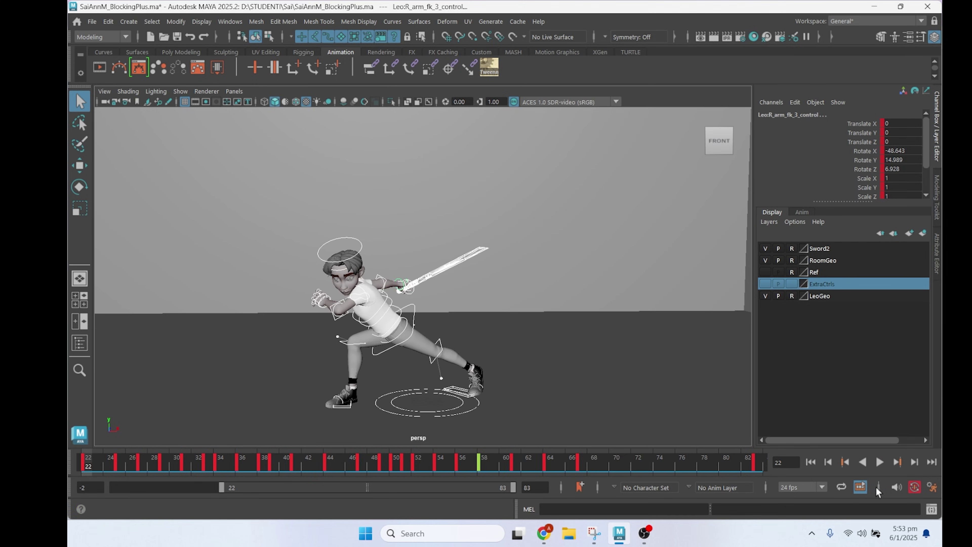
pyautogui.click(880, 462)
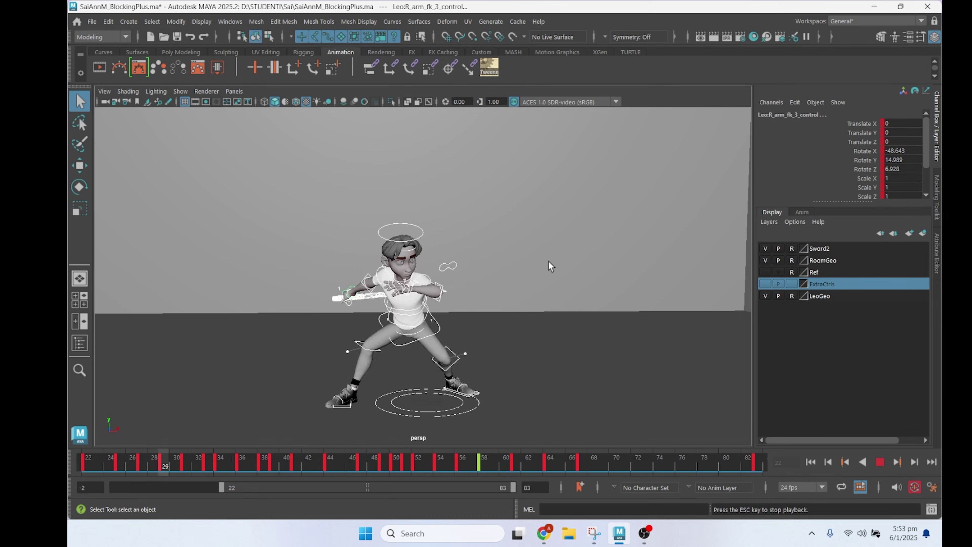
# Step: Move the frame 54–68 keys one frame earlier and start the range slider at -2
pyautogui.moveTo(361, 462); pyautogui.dragTo(410, 468)
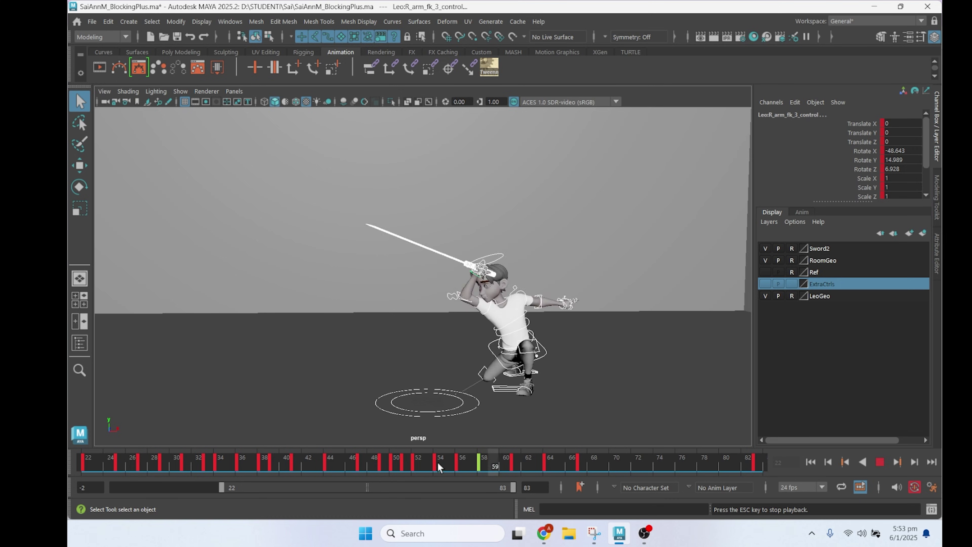
pyautogui.keyDown('shift'); pyautogui.moveTo(439, 468); pyautogui.dragTo(600, 469); pyautogui.keyUp('shift')
pyautogui.moveTo(515, 464); pyautogui.dragTo(504, 464)
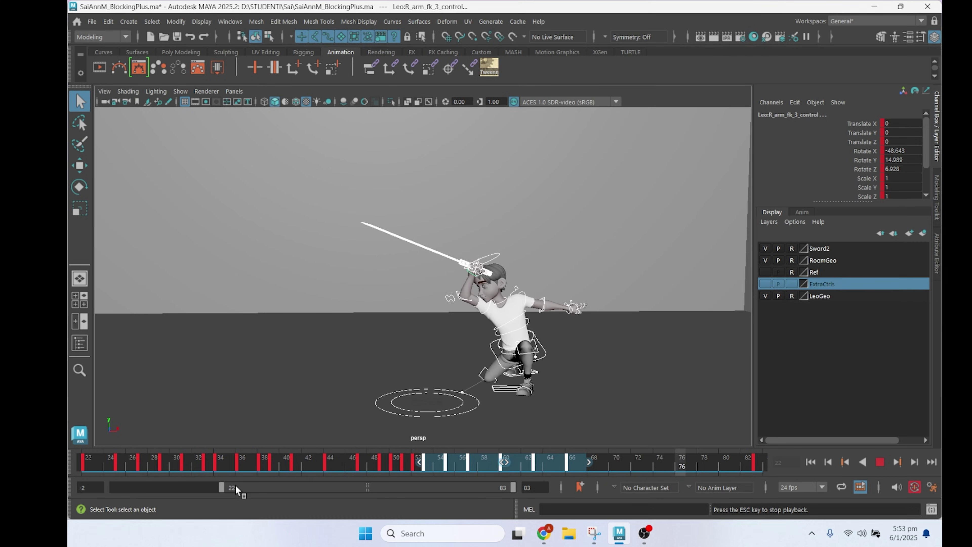
pyautogui.moveTo(221, 486); pyautogui.dragTo(112, 487)
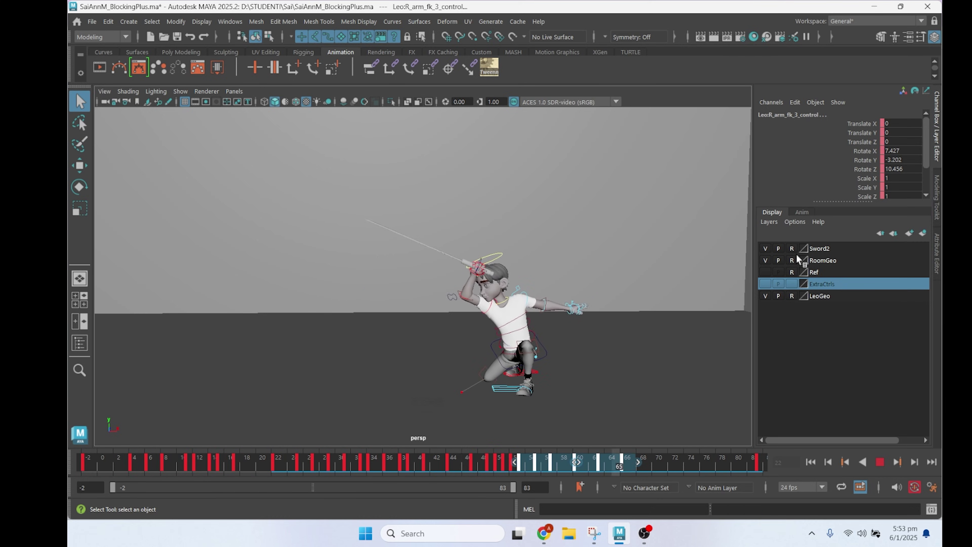